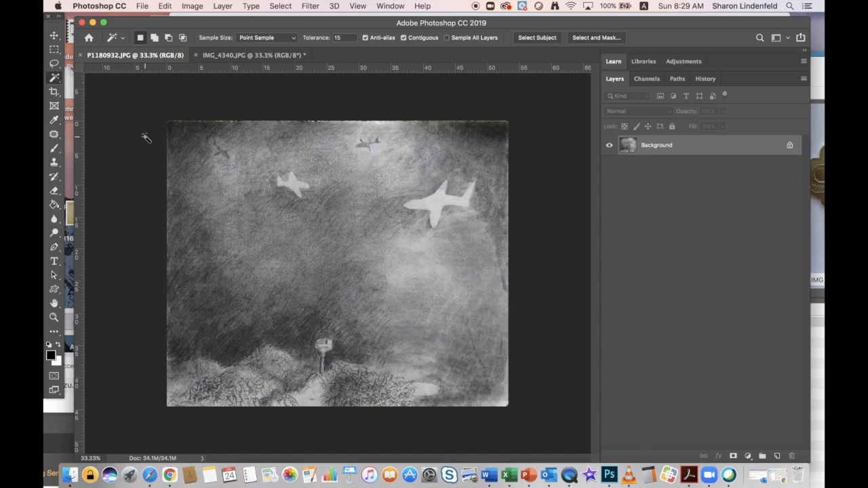
Apply a Color Balance to the drawing's midtones with magenta–green at -14 and yellow–blue at +33.
click(192, 6)
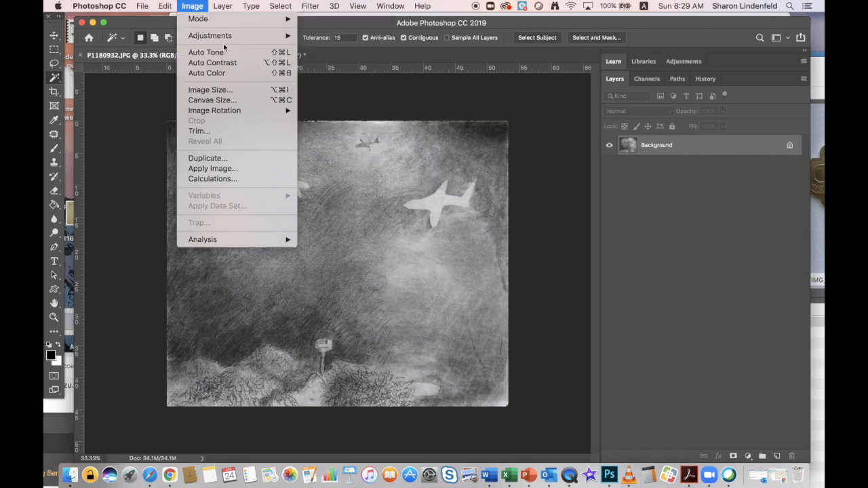
mouse_move(223, 39)
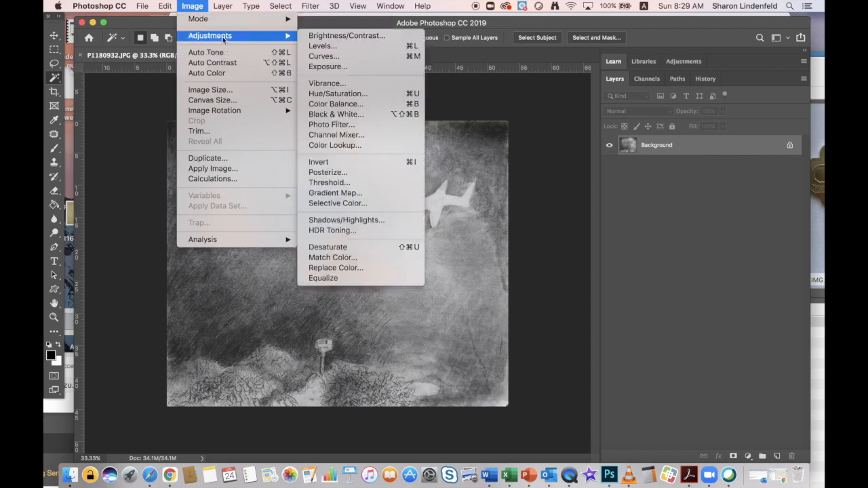
click(332, 110)
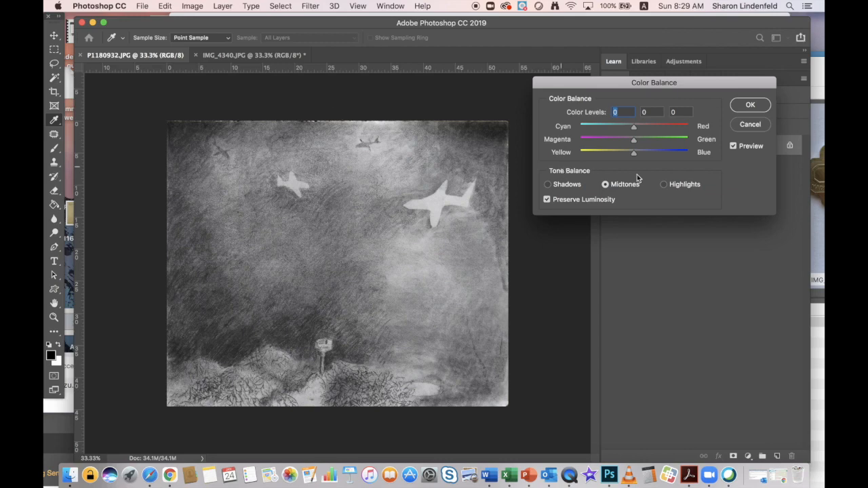
drag(635, 153, 661, 156)
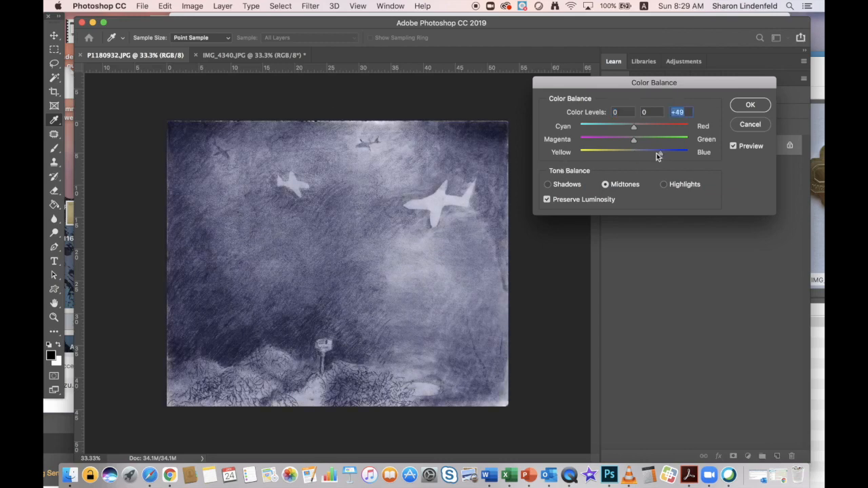
drag(633, 140, 651, 153)
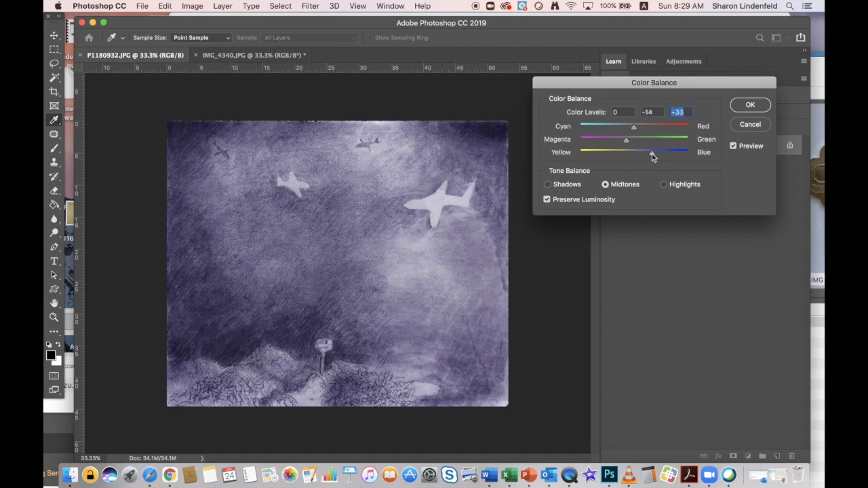
click(751, 105)
Apply Levels to the drawing with input levels of 24, 0.75 and 237 for shadows, midtones and highlights.
click(196, 6)
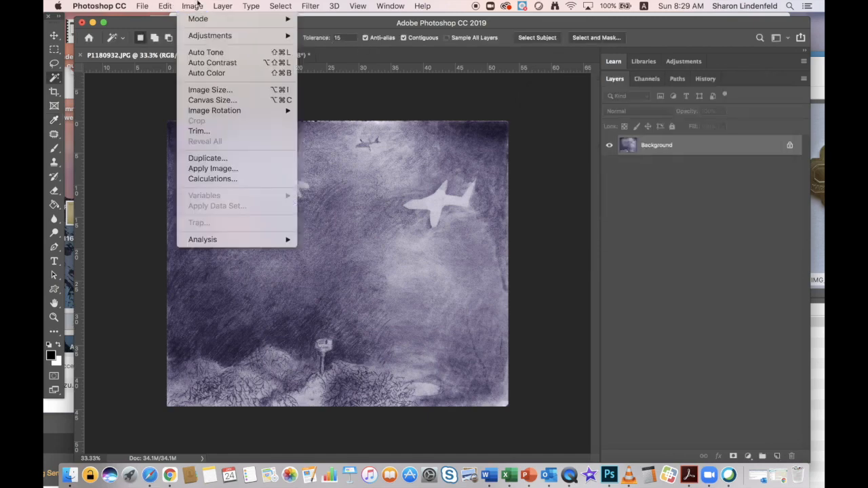
mouse_move(203, 37)
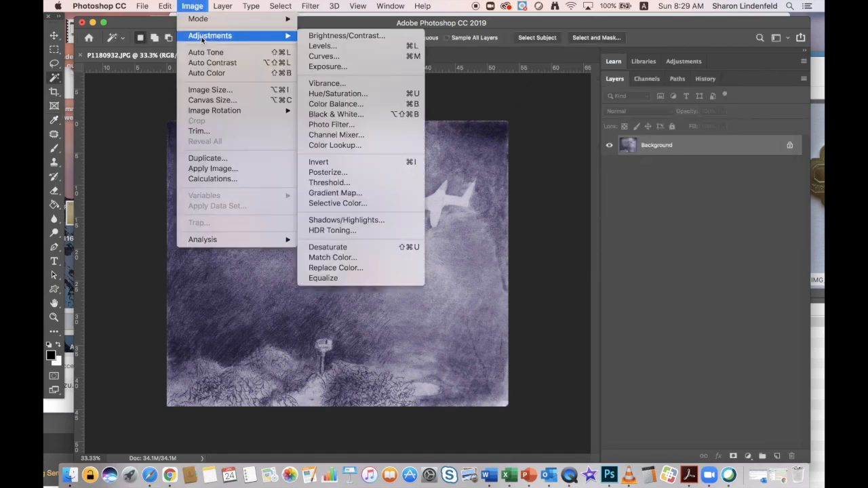
click(328, 45)
drag(649, 320, 642, 320)
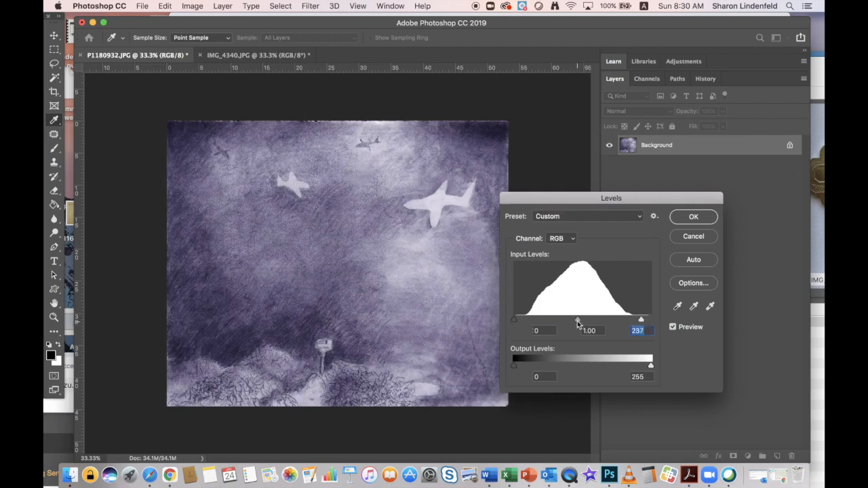
drag(578, 324, 587, 319)
drag(514, 320, 528, 321)
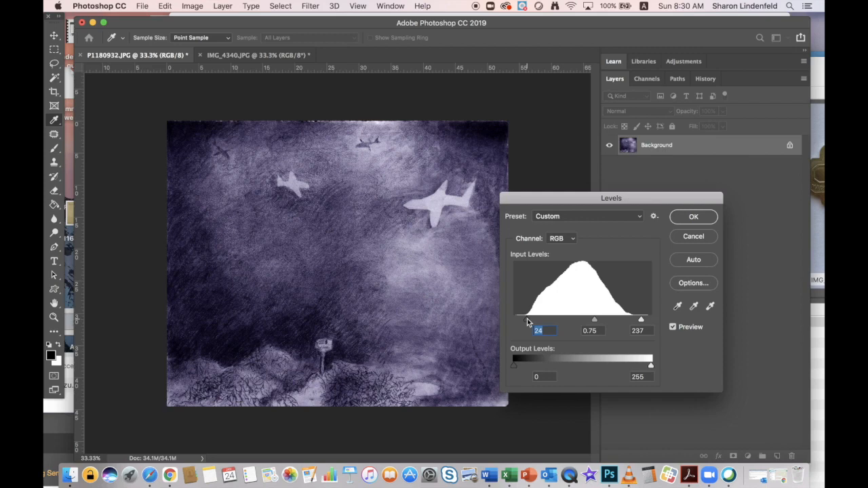
click(641, 320)
click(693, 216)
key(w)
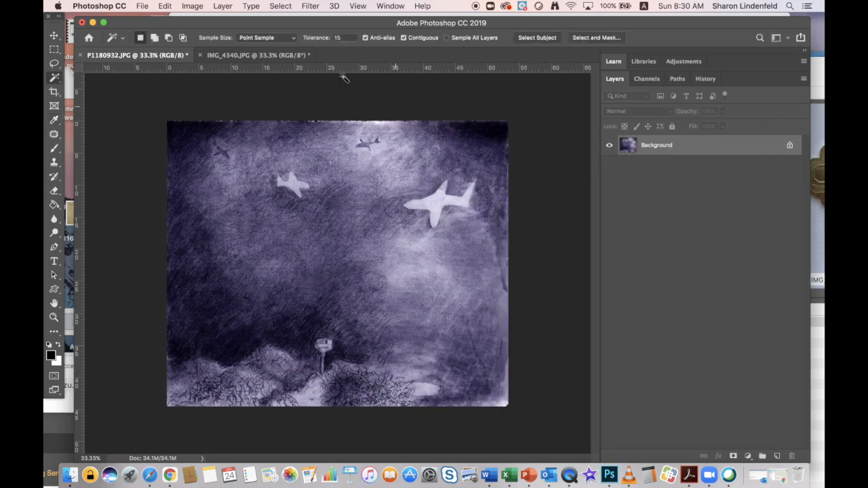
Reduce the drawing's saturation to -32 with a Hue/Saturation adjustment.
click(197, 6)
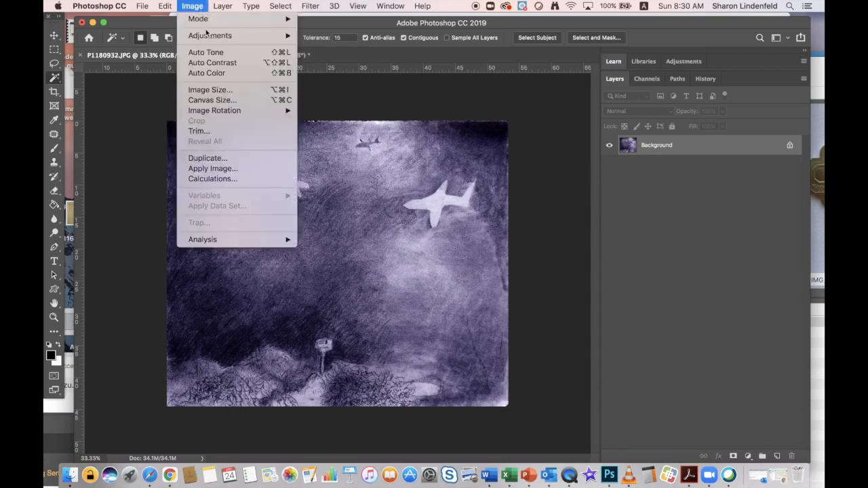
mouse_move(208, 36)
click(366, 96)
drag(508, 351, 492, 354)
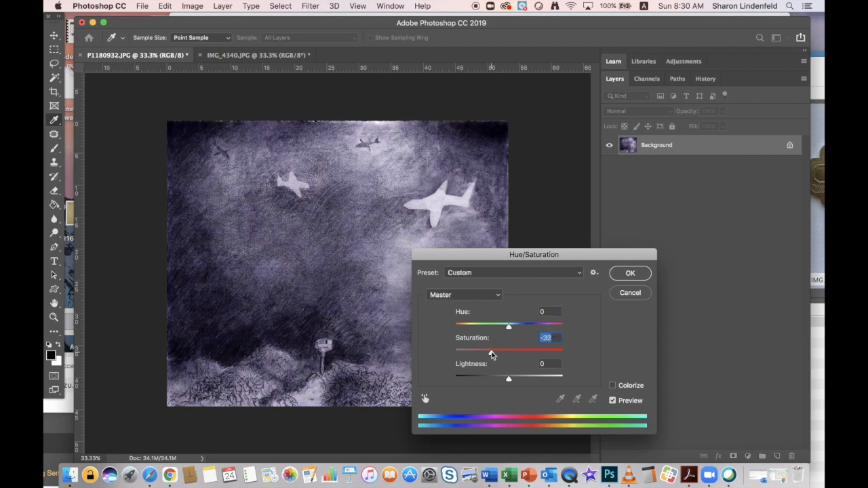
click(629, 273)
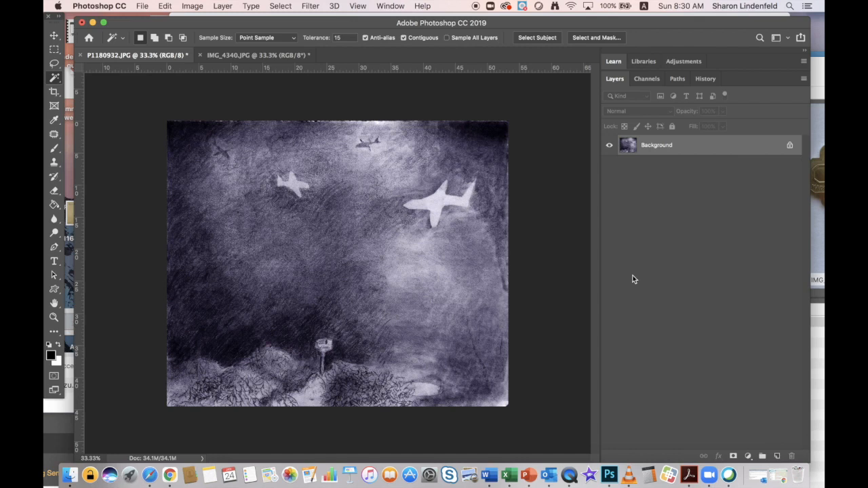
Resize the drawing to 20 cm wide at a resolution of 300 pixels/inch.
click(194, 6)
click(218, 91)
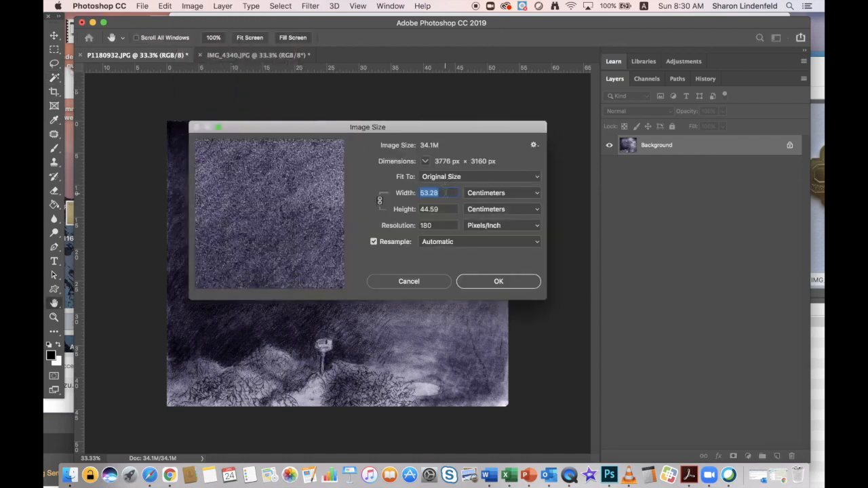
text(2)
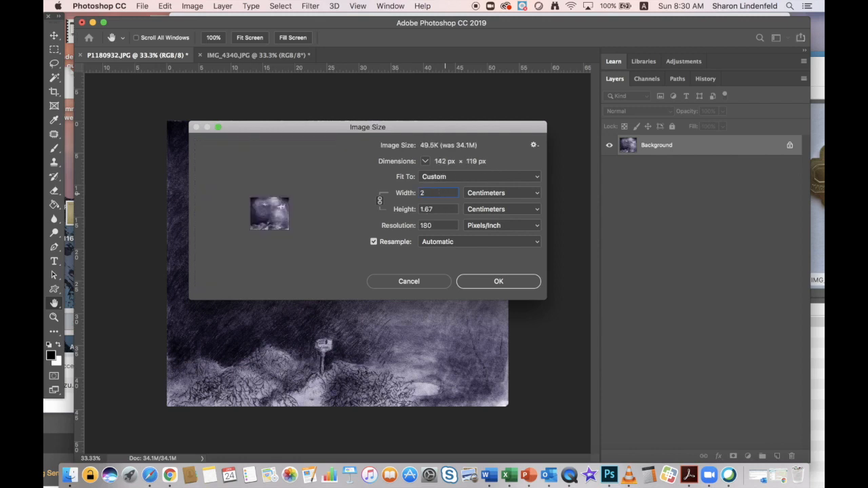
text(0)
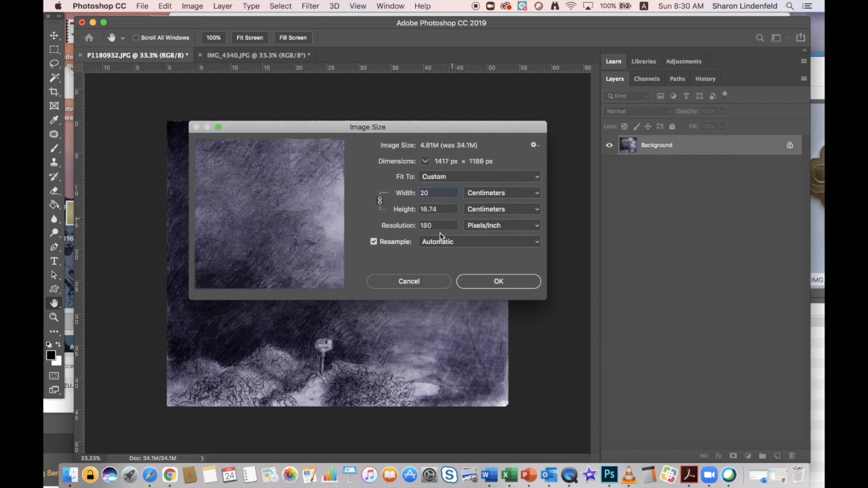
drag(435, 226, 403, 228)
text(300)
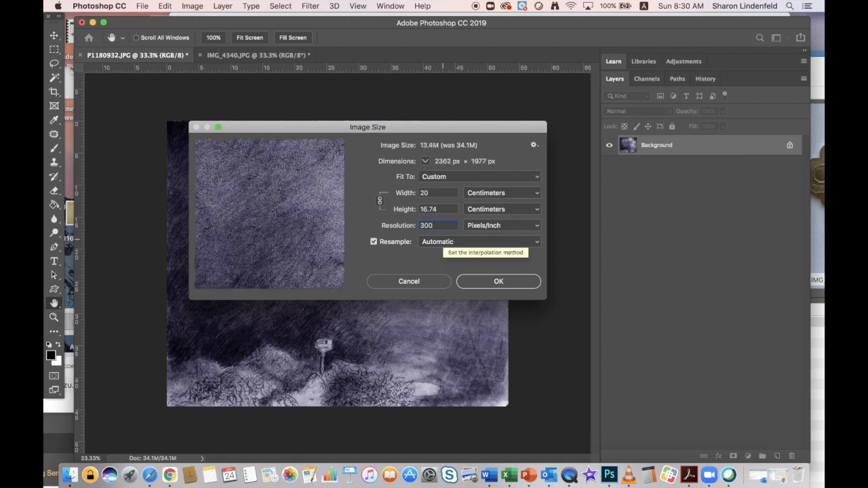
click(493, 226)
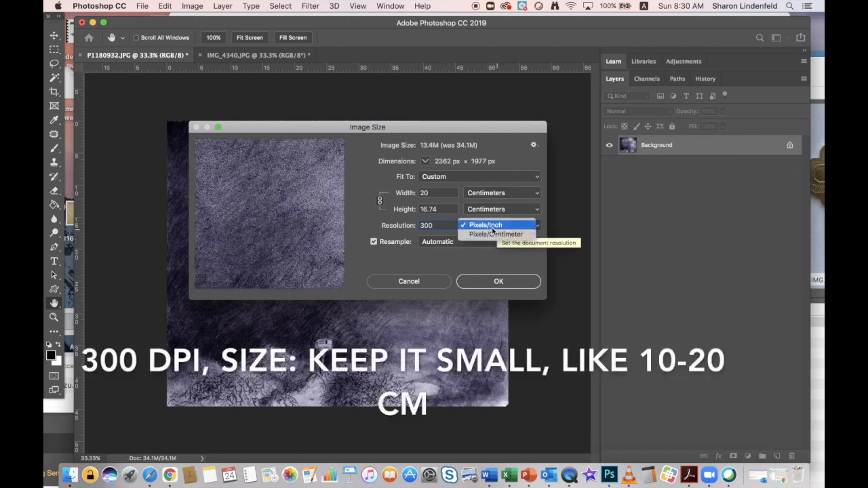
click(493, 226)
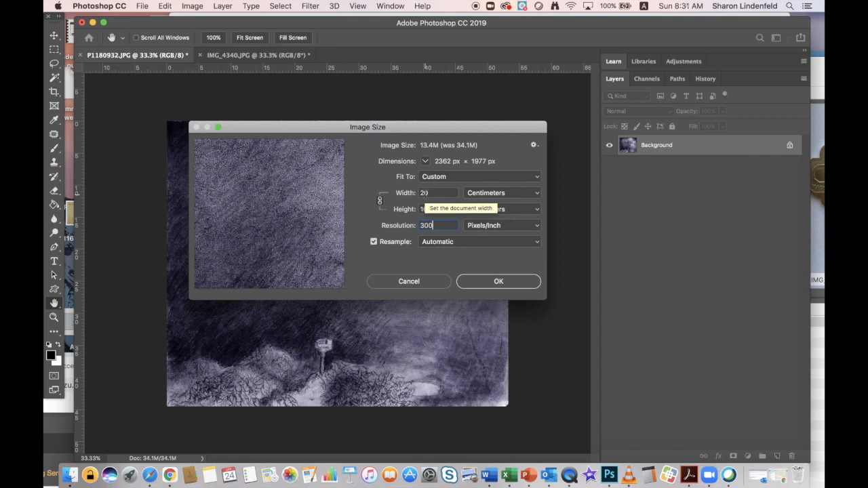
click(484, 283)
key(super+plus)
key(super+plus)
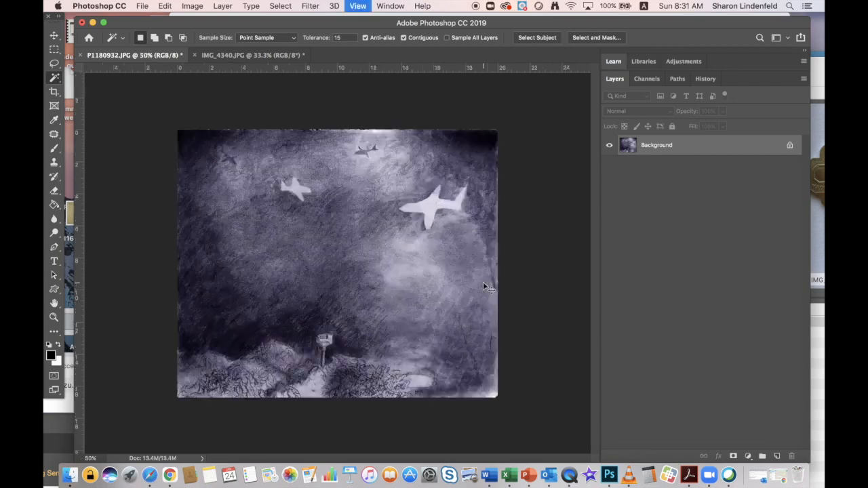
key(super+minus)
Resize the key photo IMG_4340.JPG to 10 cm wide at a resolution of 300 pixels/inch.
click(254, 57)
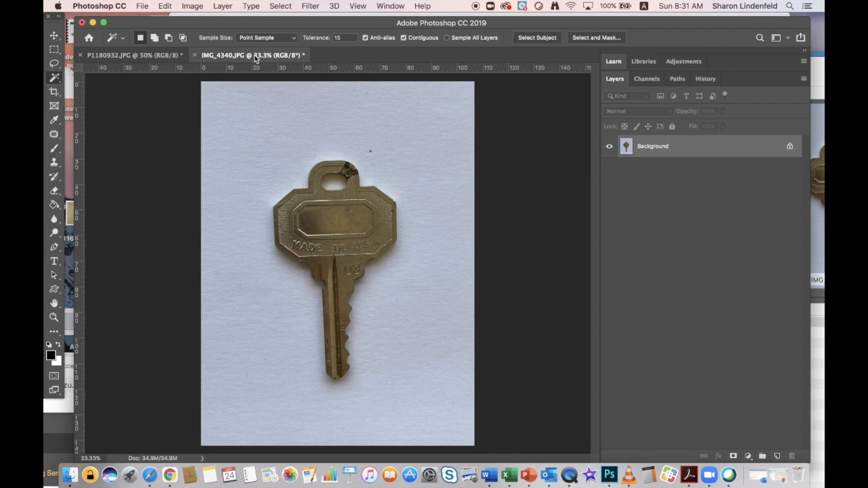
key(m)
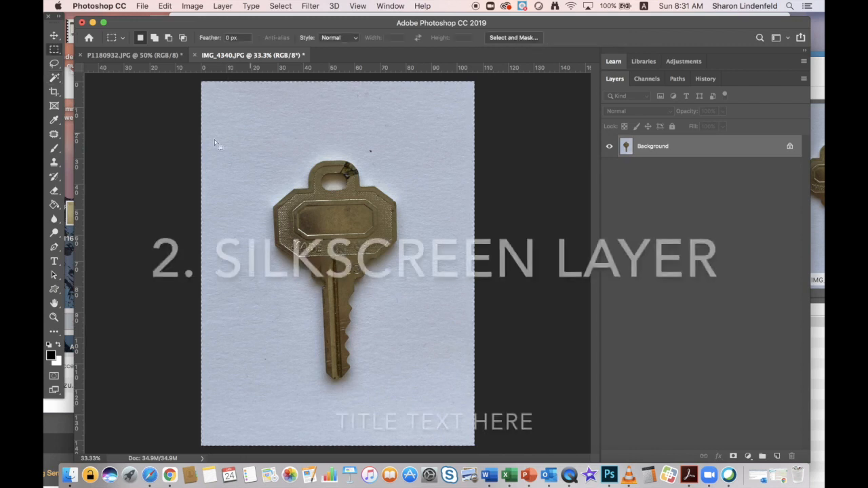
click(192, 6)
click(209, 89)
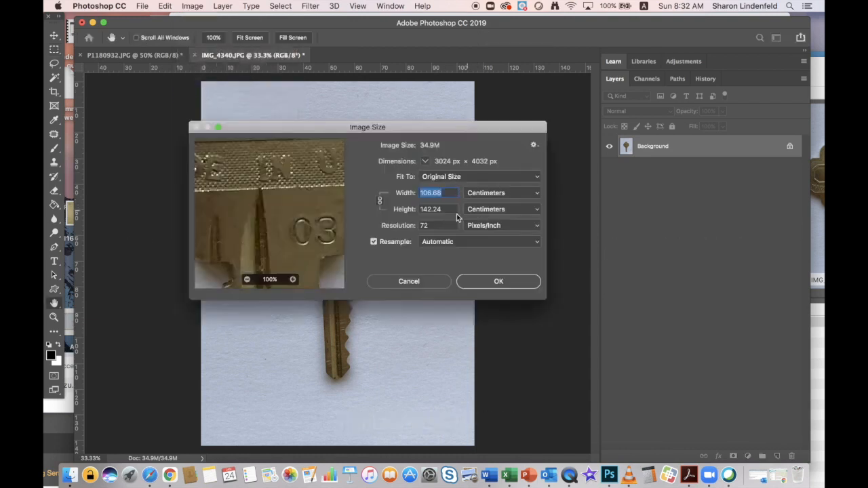
drag(431, 225, 398, 221)
text(300)
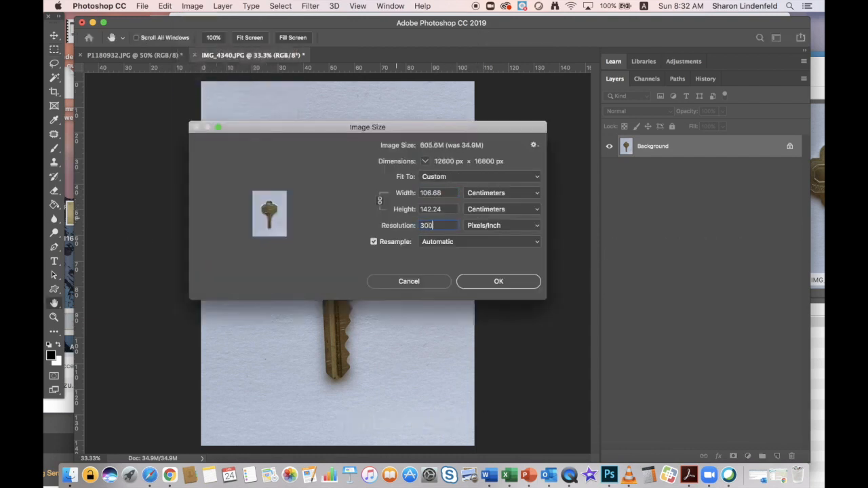
drag(444, 193, 405, 194)
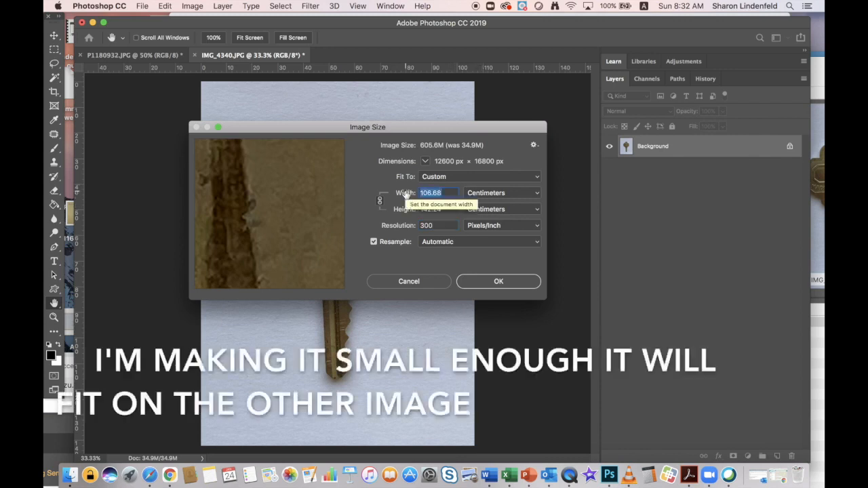
text(10)
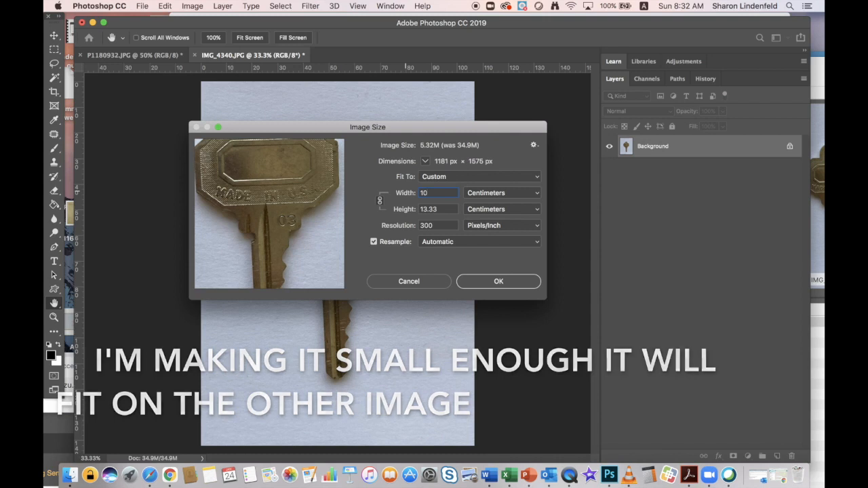
click(519, 280)
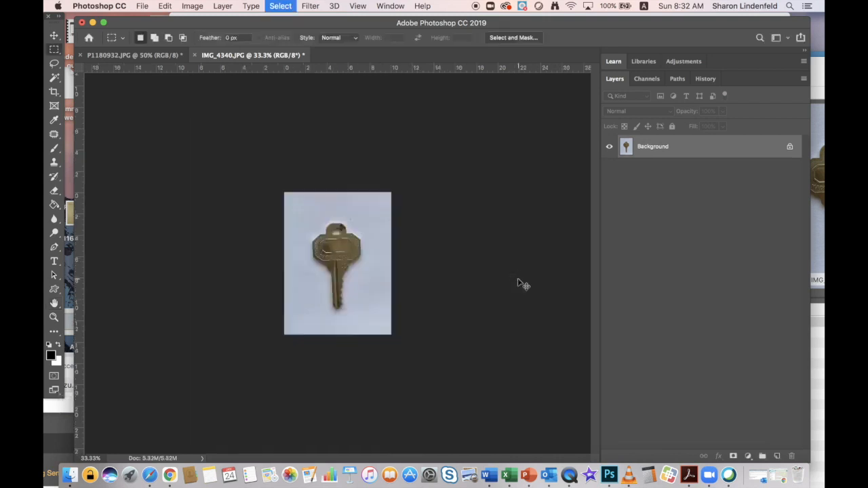
Copy the whole key photo and paste it as a new layer into the drawing P1180932.JPG.
key(super+a)
key(super+c)
click(153, 56)
key(super+v)
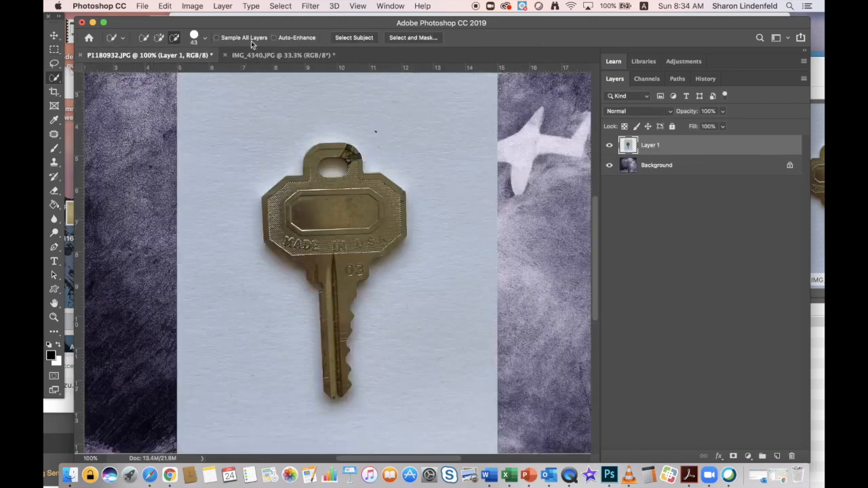
Apply Levels to the key layer with input levels 13, 0.8 and 128 to turn its paper background white.
click(192, 5)
click(204, 44)
click(194, 4)
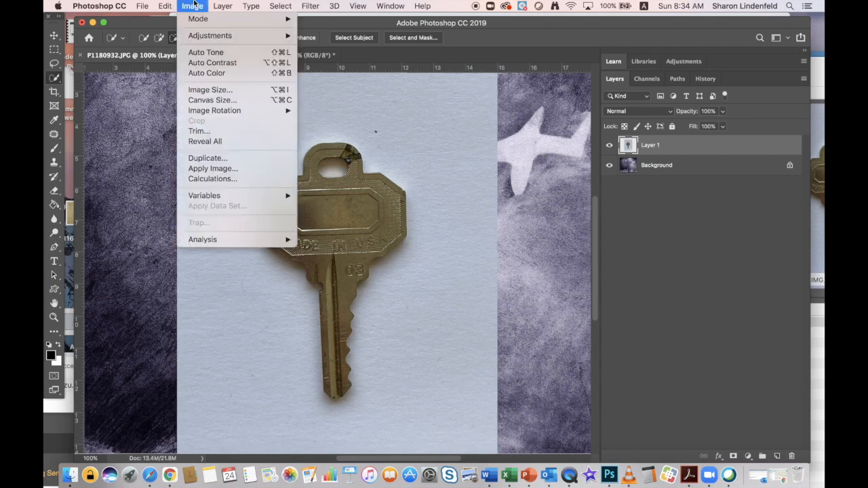
mouse_move(223, 35)
click(372, 51)
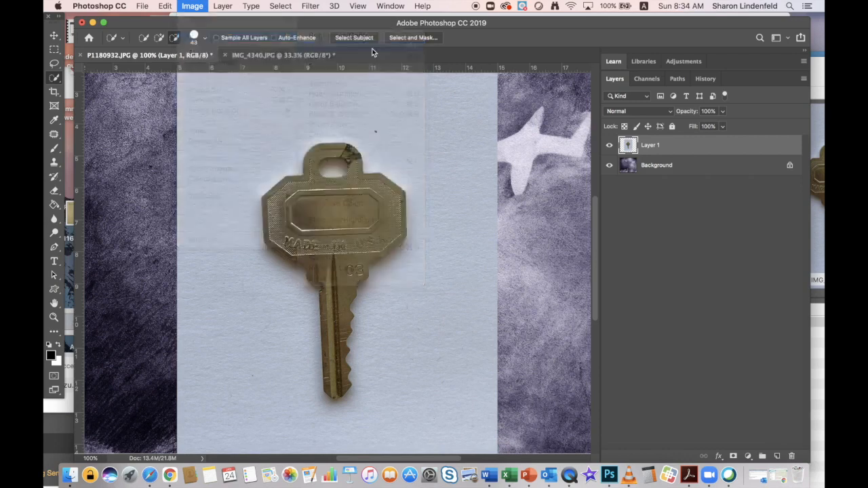
drag(652, 319, 634, 322)
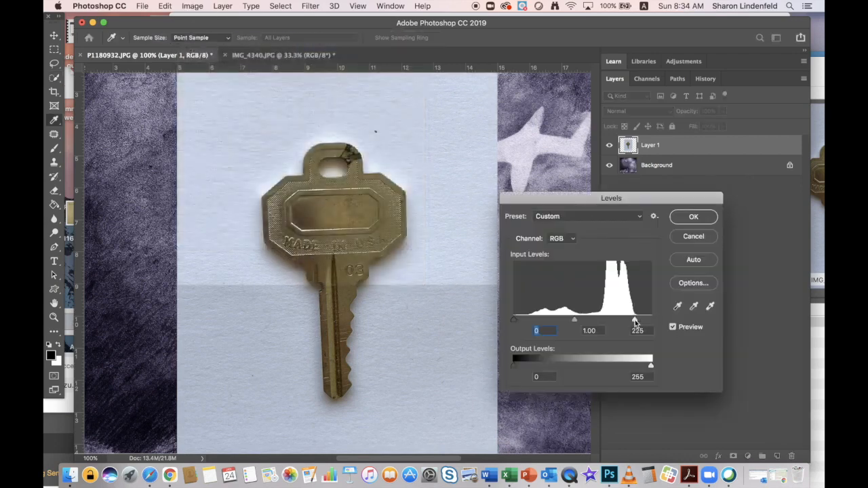
drag(575, 319, 583, 322)
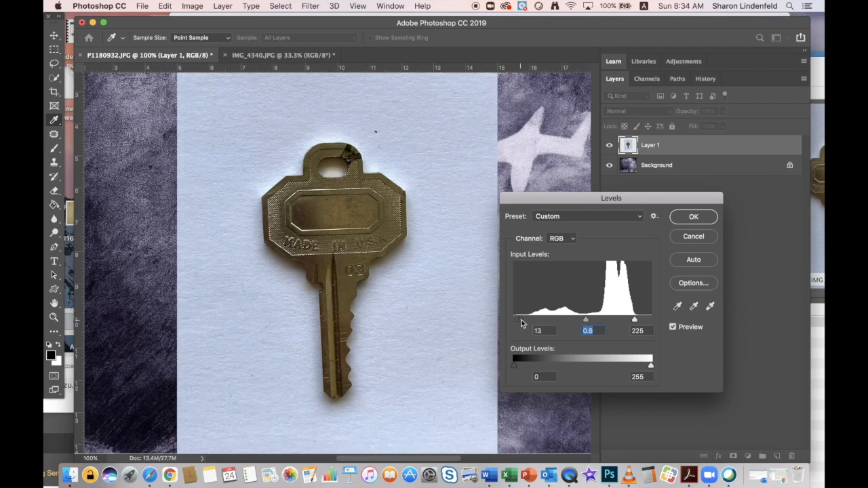
drag(515, 319, 520, 320)
drag(634, 319, 580, 319)
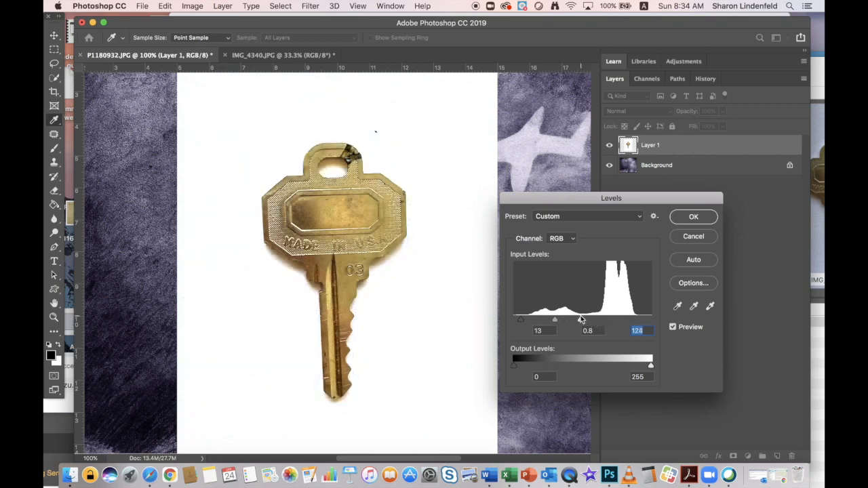
click(685, 219)
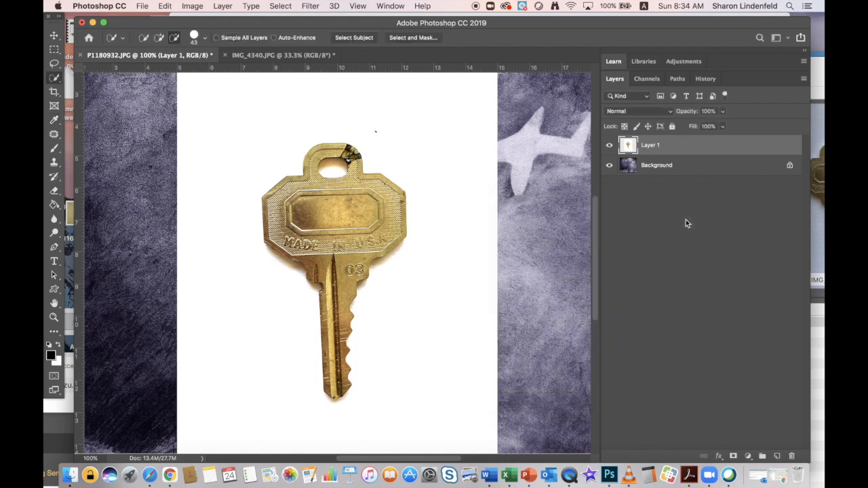
Select the white paper around the key with the Magic Wand and delete it from the key layer.
click(55, 80)
click(85, 87)
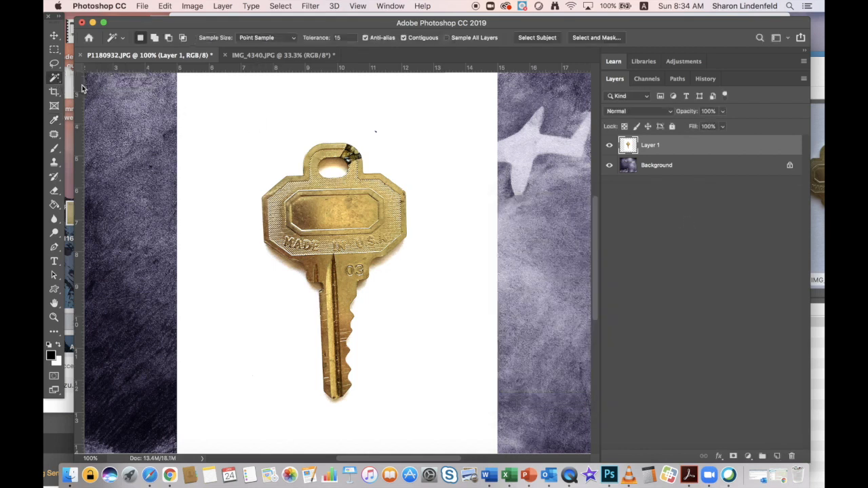
click(214, 117)
key(Delete)
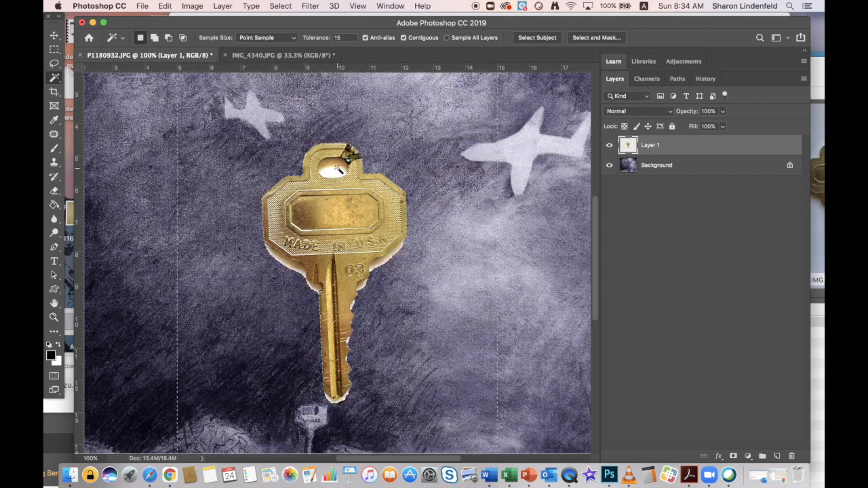
key(super+d)
Delete the white and shadowed background inside the hole of the key's head using the Magic Wand.
click(338, 172)
key(Delete)
key(shift)
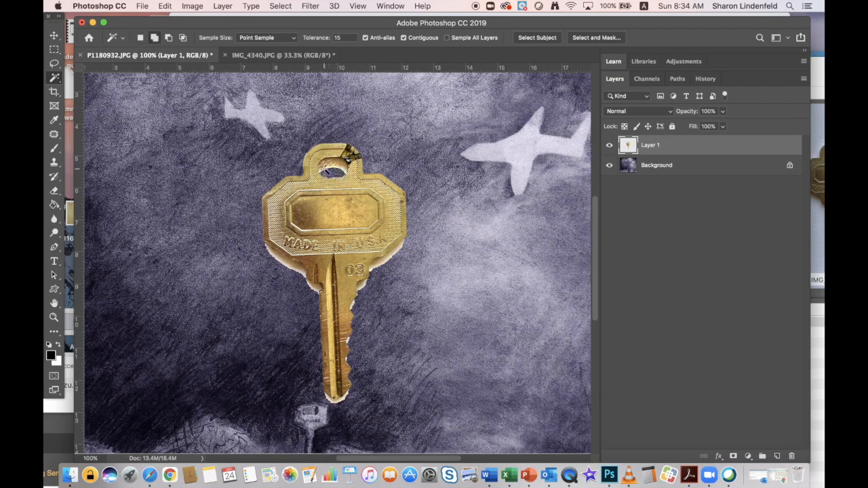
shift+click(334, 165)
key(Delete)
key(super+d)
Delete the pale shadow fringe below the left shoulder of the key, using an additive Quick Selection brush of 19 px.
click(56, 78)
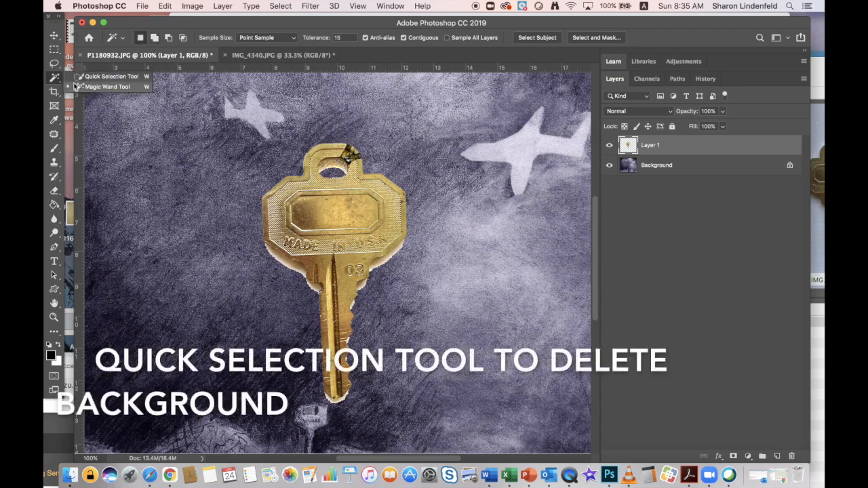
click(76, 78)
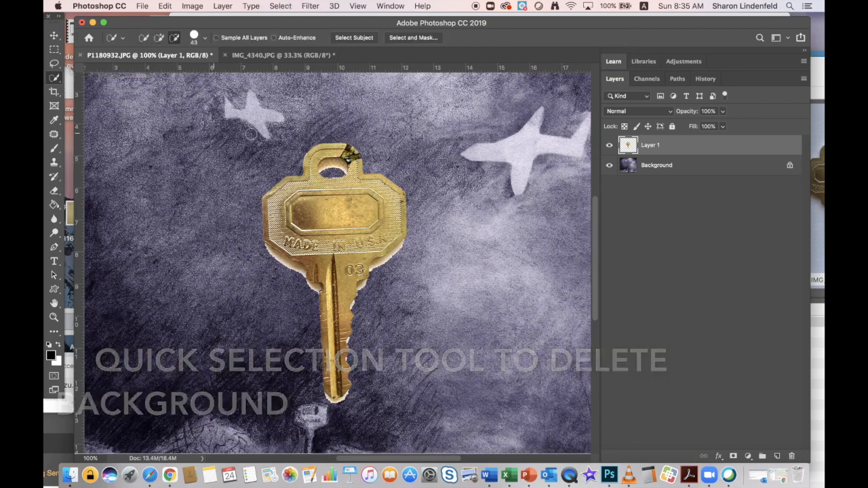
click(158, 37)
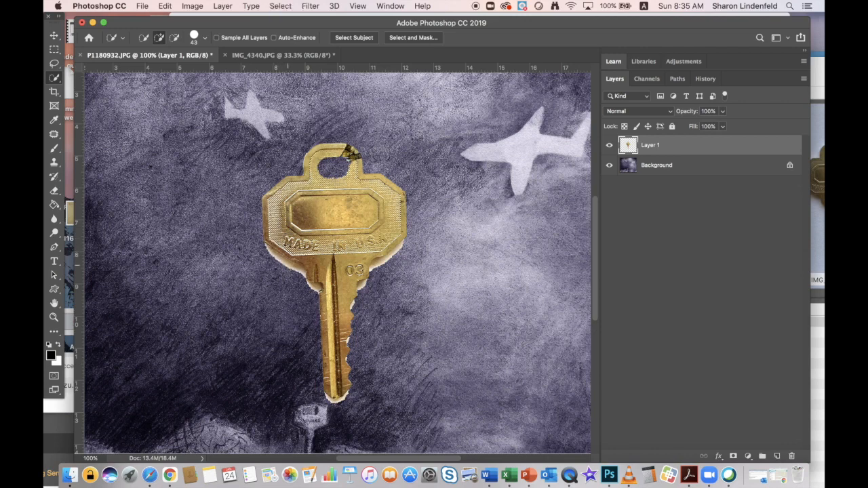
key(super+equal)
key(super+equal)
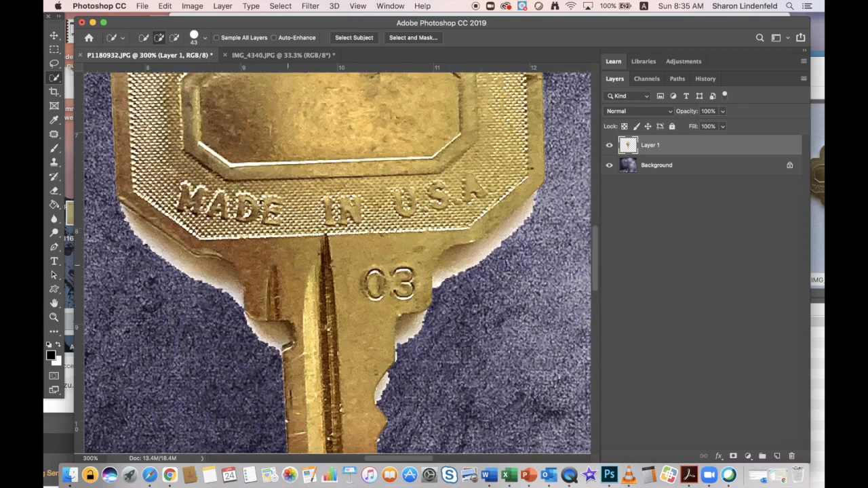
scroll(389, 461, left, 5)
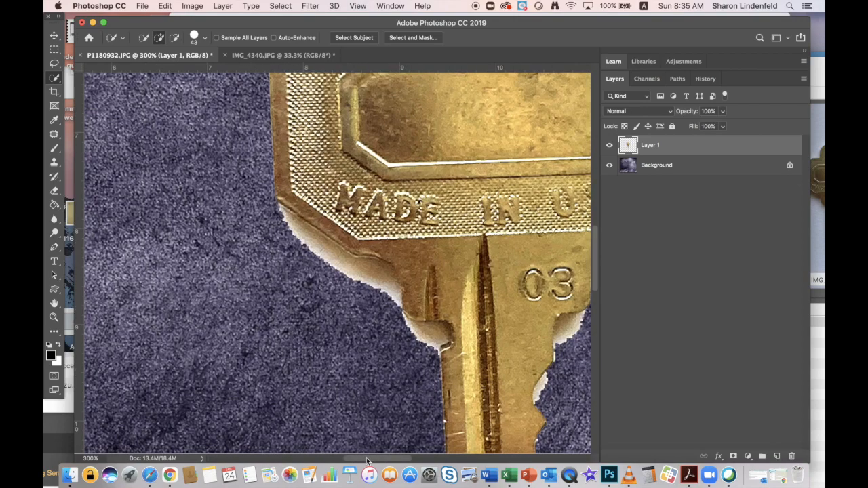
click(204, 41)
drag(163, 68, 153, 69)
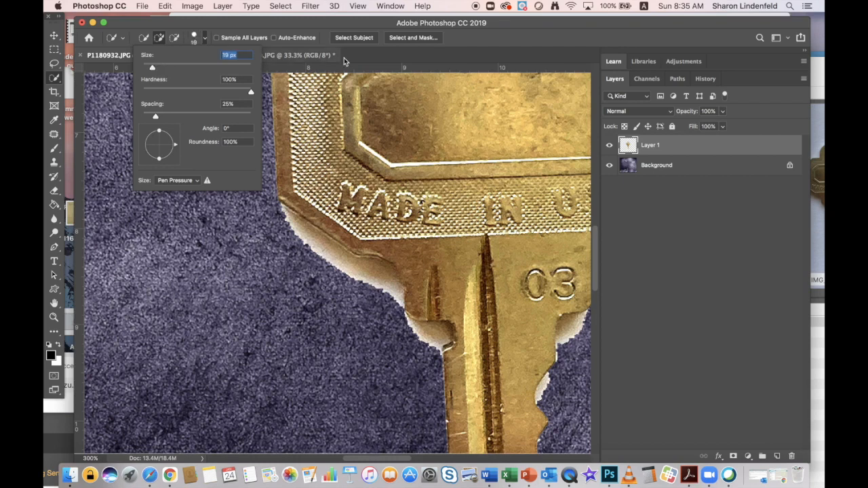
click(356, 261)
mouse_move(296, 229)
mouse_down()
mouse_move(395, 290)
mouse_move(427, 334)
mouse_move(447, 330)
mouse_up()
key(Delete)
key(super+d)
Refine the selection with Quick Mask and the Brush, and delete the remaining fringe in the notch left of the key's blade.
key(q)
key(b)
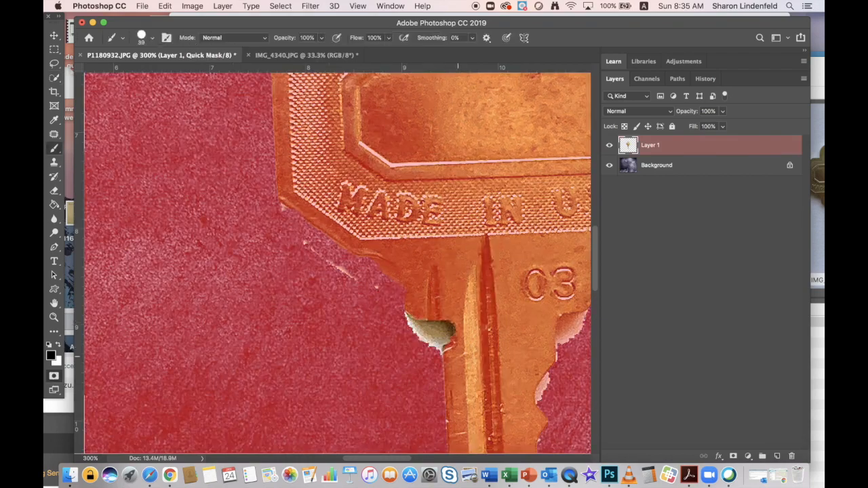
key(q)
key(Delete)
key(super+d)
key(e)
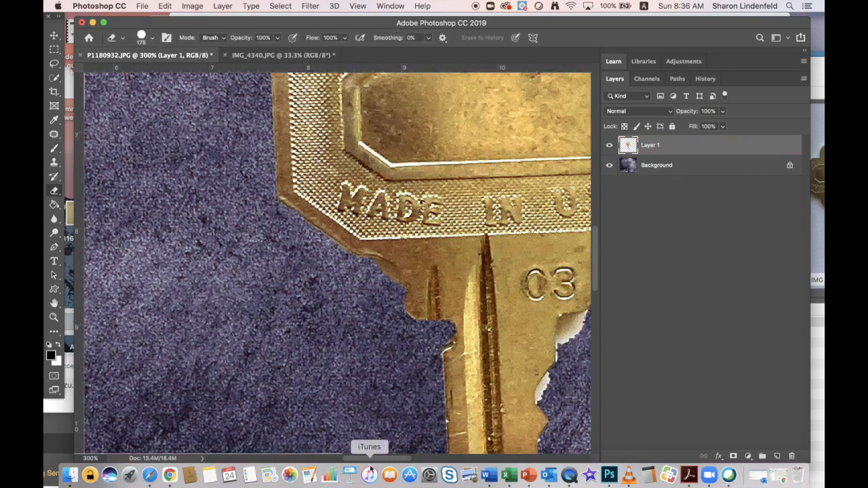
Delete the pale fringe below the right shoulder of the key with Quick Selection, refining the selection in Quick Mask.
scroll(347, 361, right, 5)
key(w)
drag(385, 253, 367, 265)
key(Delete)
key(super+d)
click(352, 284)
key(q)
key(f)
key(b)
key(q)
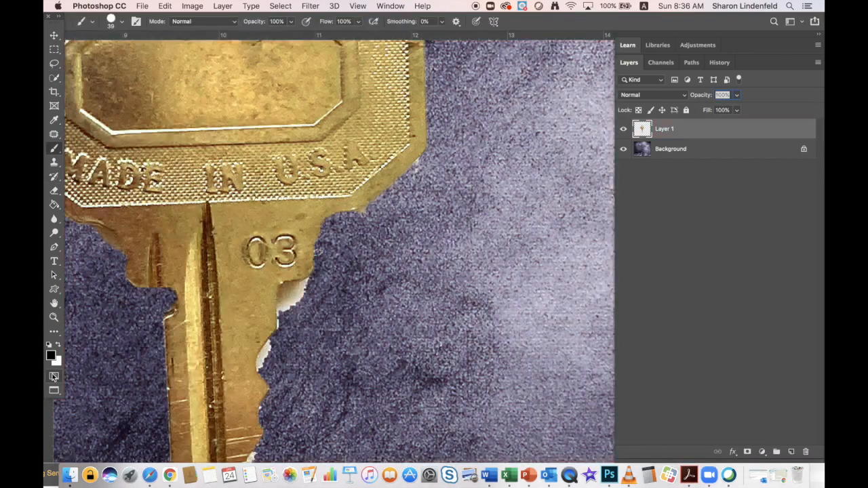
Remove the white fringe from the right notch and upper teeth of the blade with Quick Selection and the Eraser.
key(w)
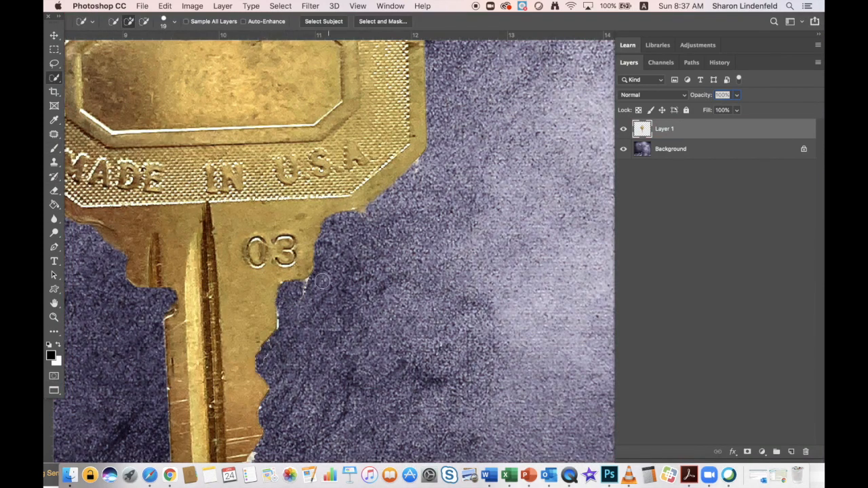
key(e)
key(super+minus)
key(super+minus)
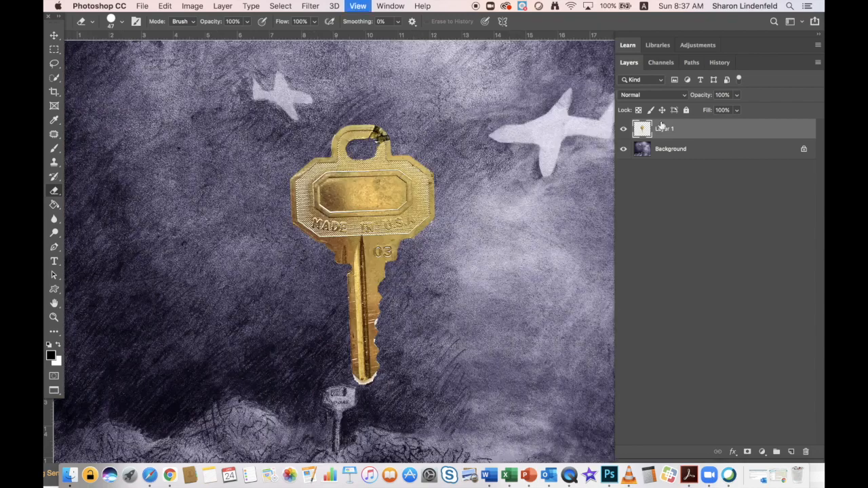
Return to the standard screen mode, declining full screen, and float the layer controls over the canvas.
key(super+plus)
click(57, 392)
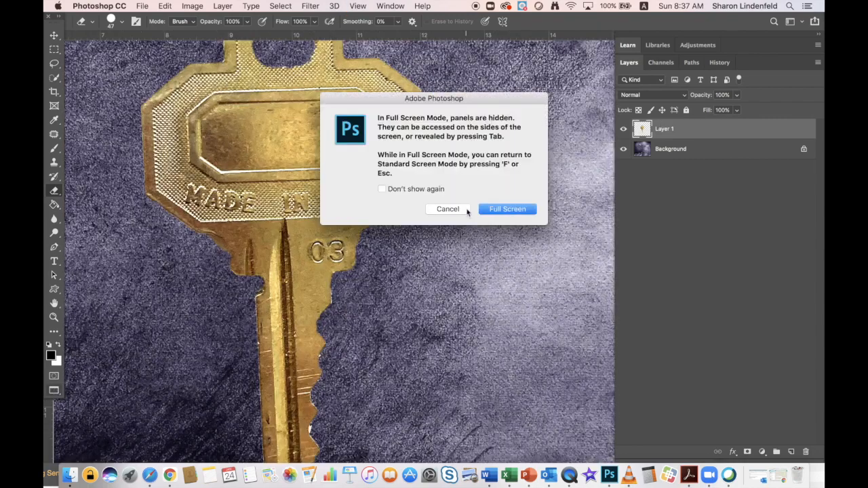
click(464, 209)
click(57, 393)
click(439, 206)
drag(686, 33, 690, 121)
click(54, 390)
click(88, 386)
Delete the white fringe around the key's tip with a Quick Selection brush of 9 px.
click(55, 80)
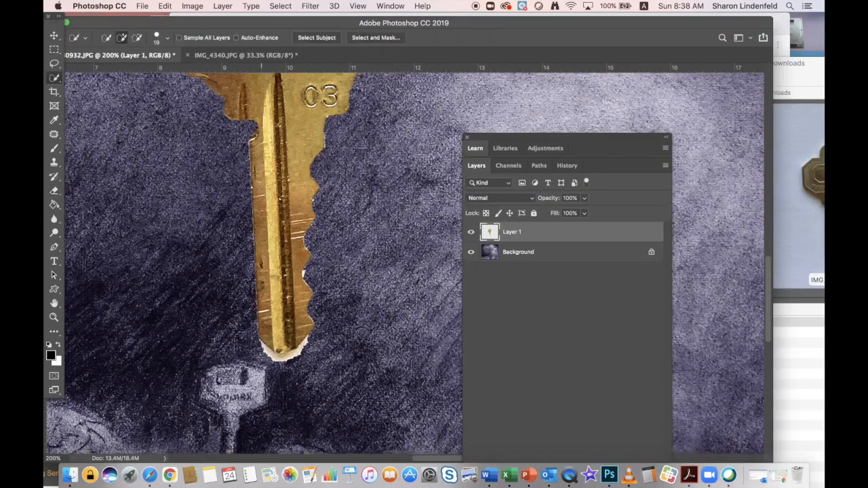
key(super+plus)
key(super+plus)
scroll(445, 461, down, 4)
scroll(445, 460, left, 5)
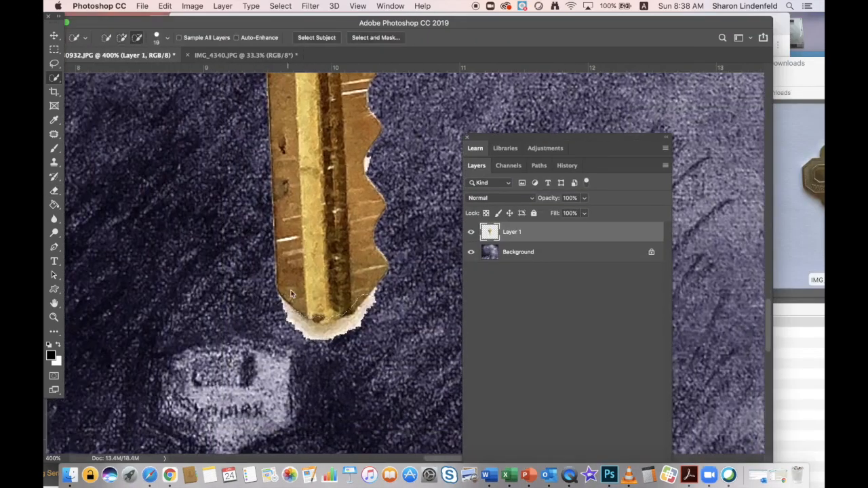
click(167, 38)
key(Escape)
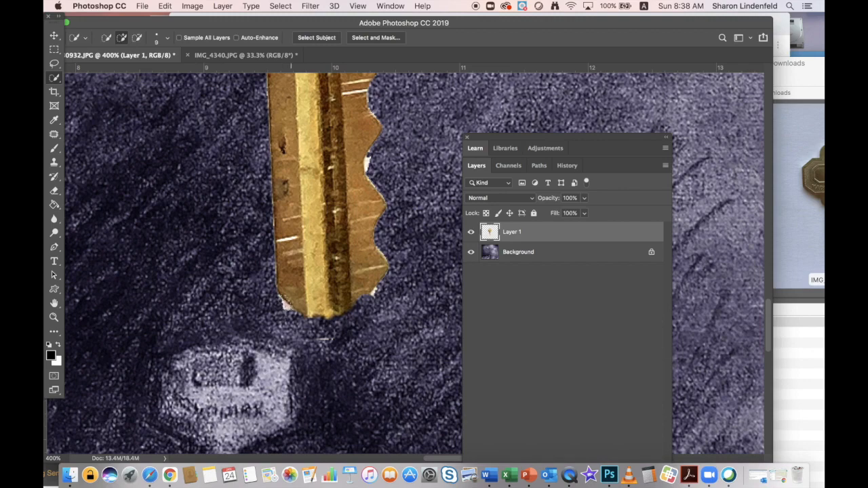
Clean the leftover white remnants from the key's tip and lower teeth using Quick Mask and the Eraser.
key(q)
key(b)
key(q)
key(e)
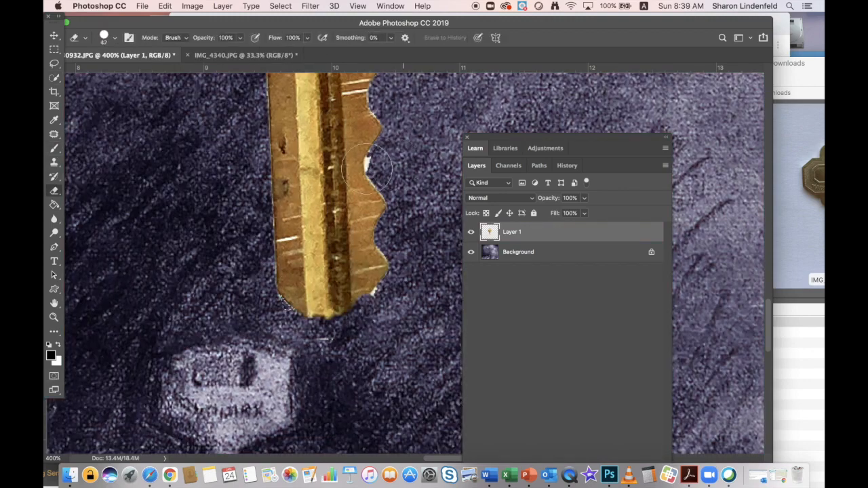
key(super+minus)
key(super+minus)
key(super+minus)
key(super+minus)
key(super+minus)
drag(575, 136, 702, 84)
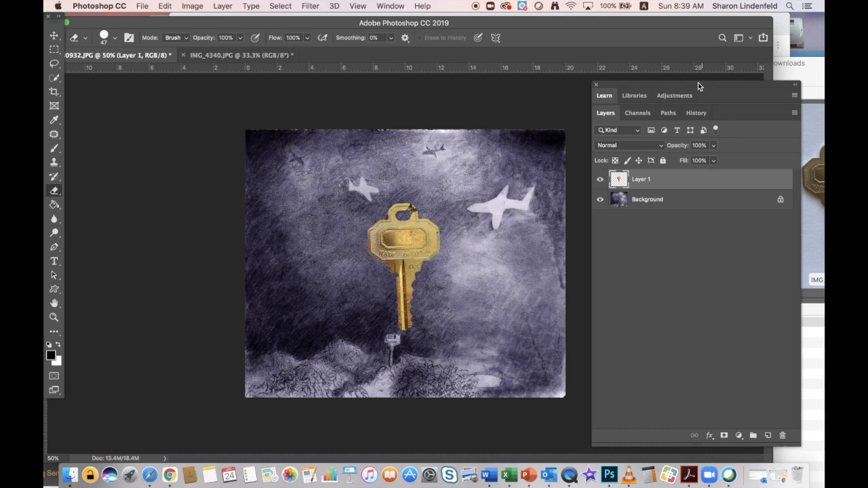
Move the key to the upper-left part of the drawing and desaturate it with a Hue/Saturation value of -100.
click(54, 35)
drag(364, 228, 300, 209)
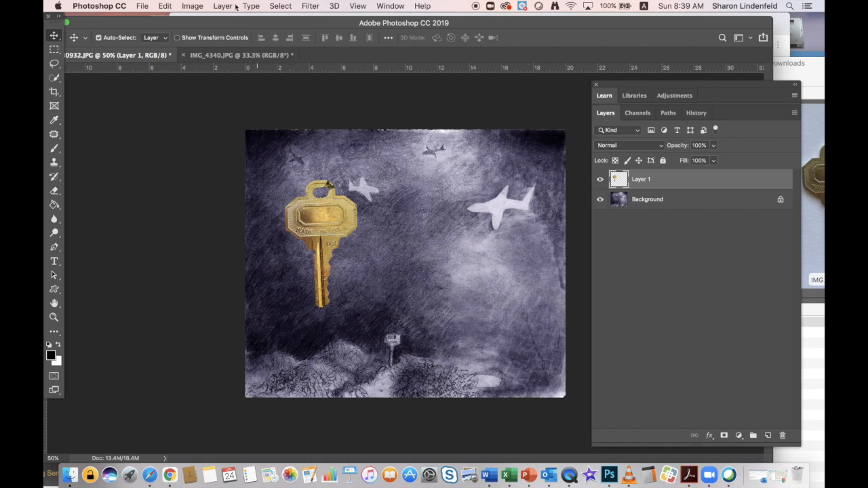
click(192, 6)
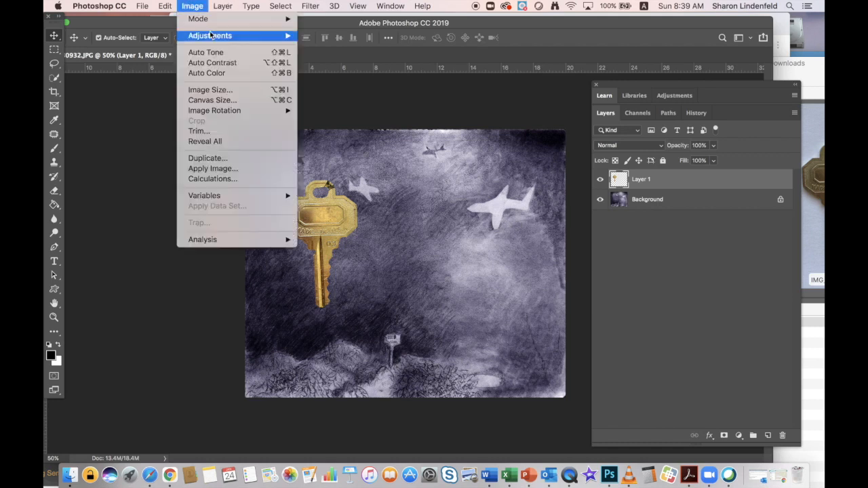
mouse_move(210, 34)
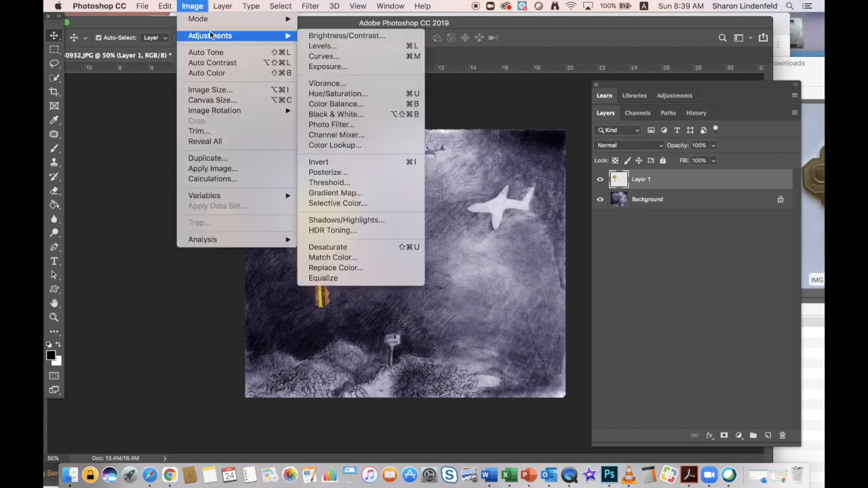
click(406, 93)
drag(508, 352, 451, 352)
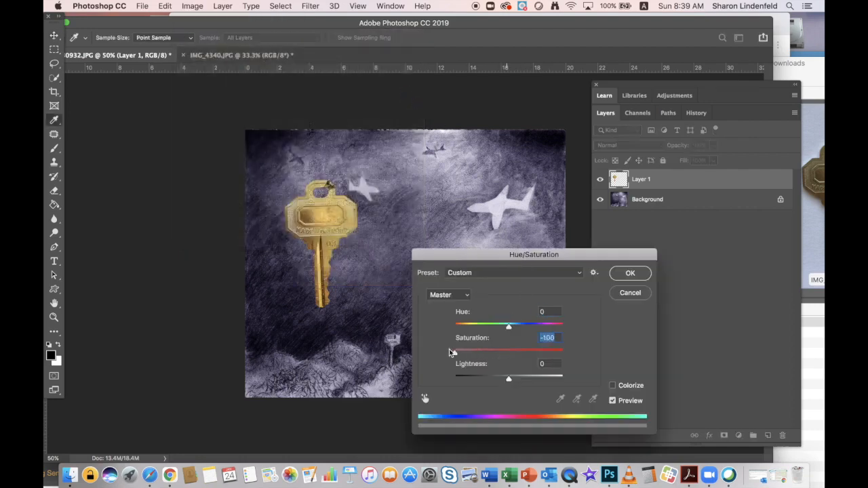
click(643, 272)
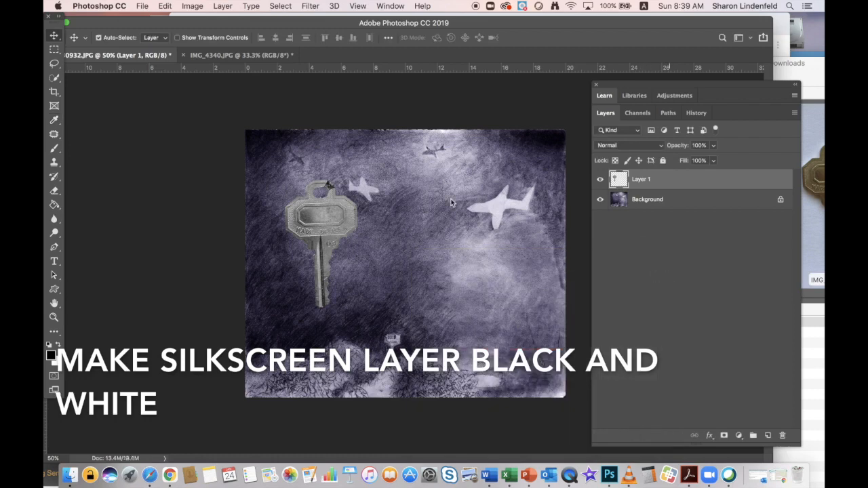
Strengthen the key's contrast with Levels, using midtone 0.57, white input 206 and a raised black input.
click(193, 6)
mouse_move(224, 35)
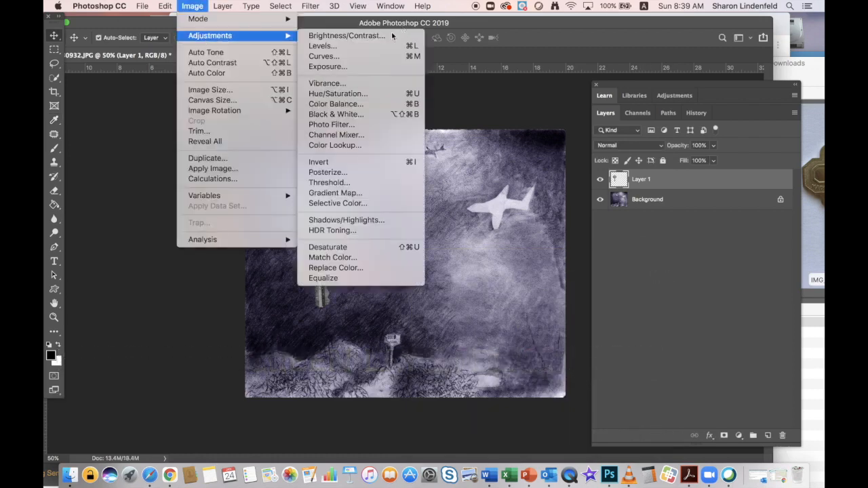
click(374, 47)
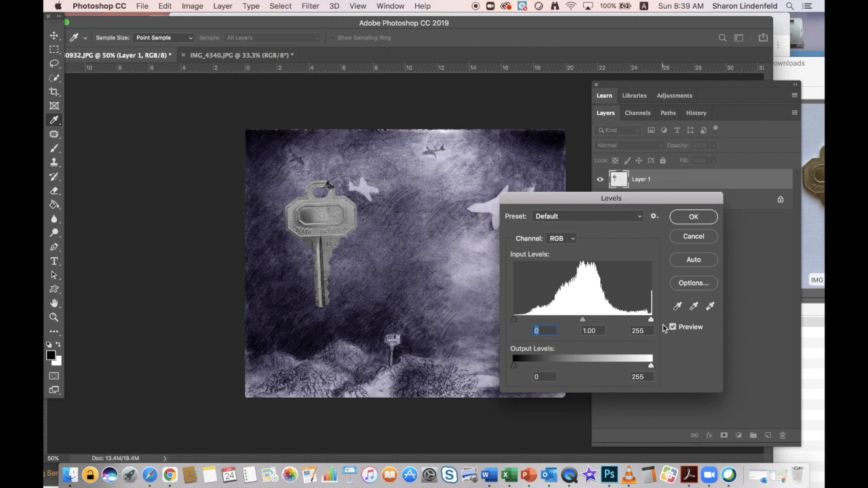
drag(650, 320, 587, 323)
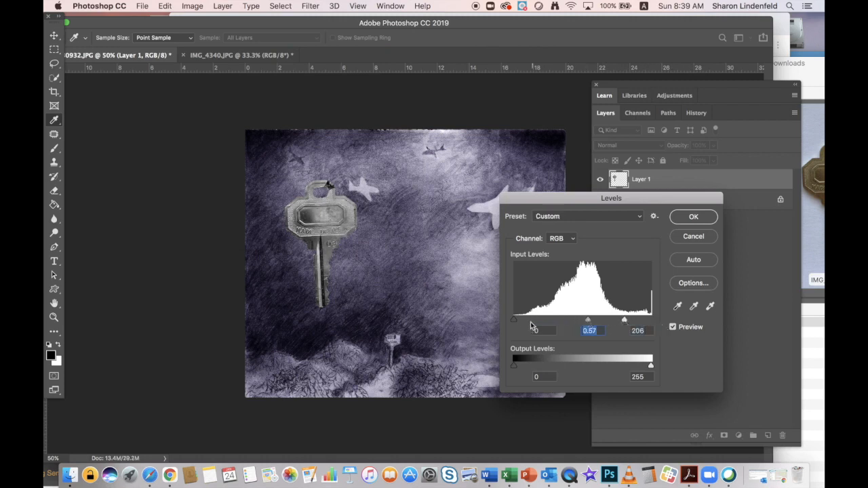
drag(517, 320, 540, 321)
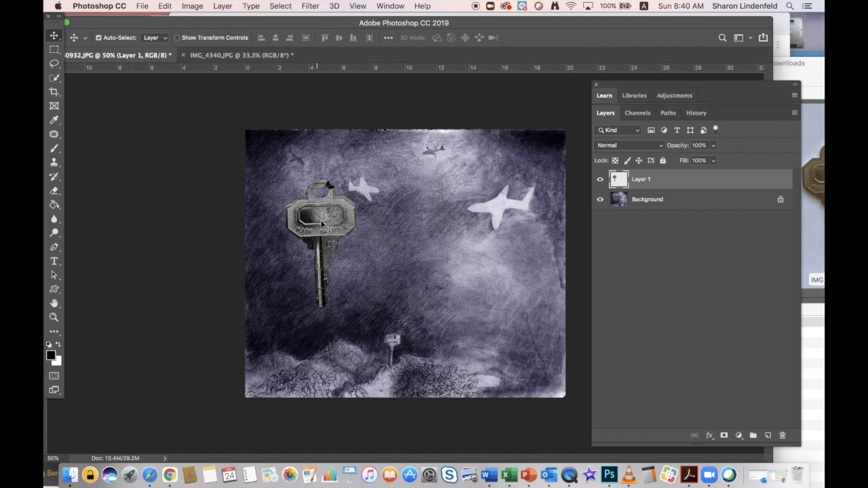
Move the key below the large airplane and copy the whole key layer.
drag(322, 223, 497, 277)
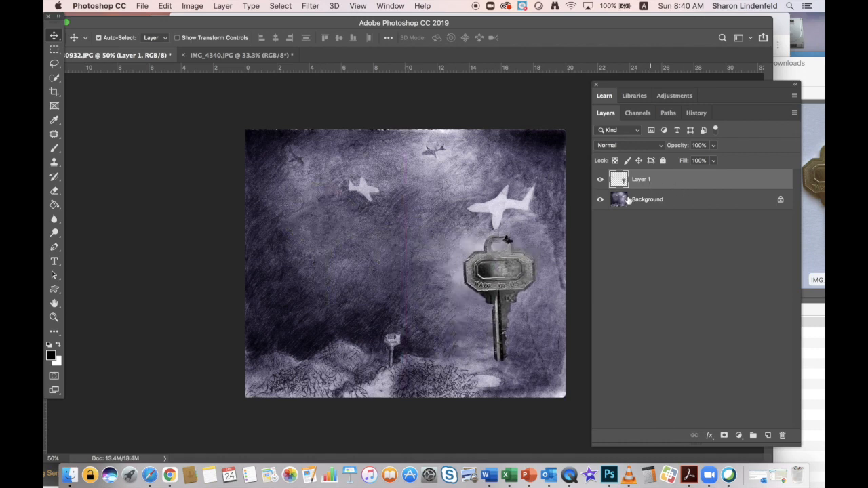
key(super+a)
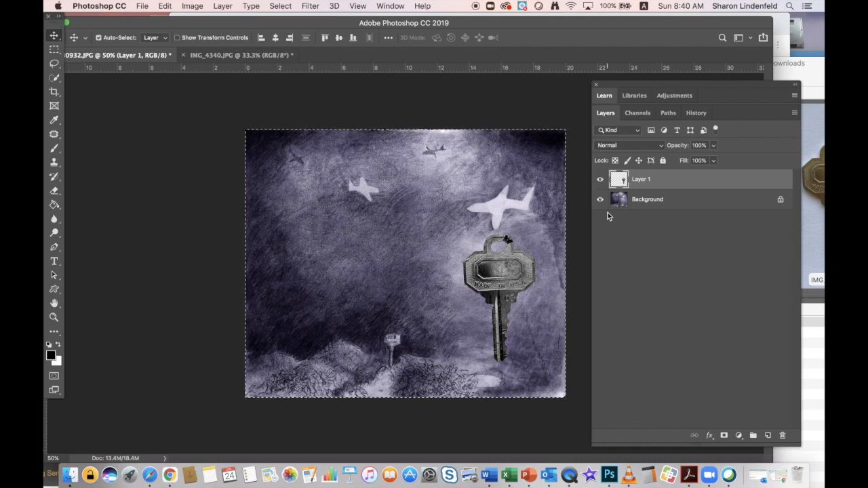
key(super+c)
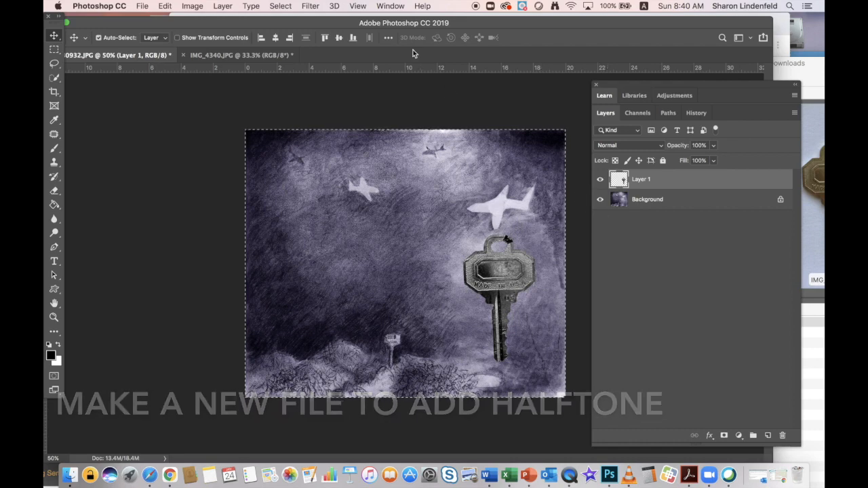
Create a new grayscale document of 570 × 1007 pixels at 300 pixels/inch and paste the key into it.
key(super+n)
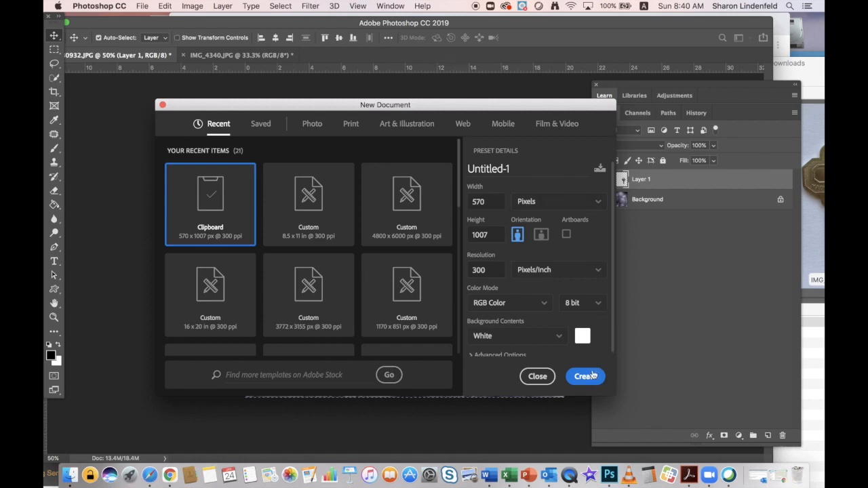
click(522, 303)
click(504, 338)
click(584, 381)
key(super+v)
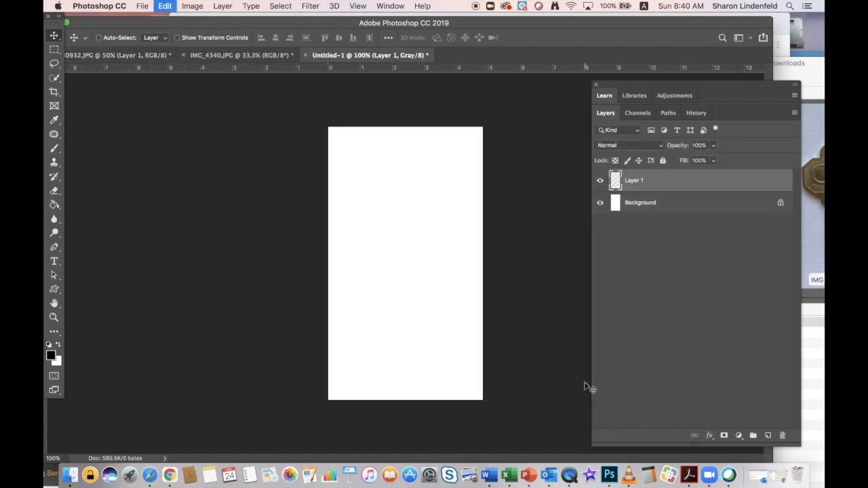
Flatten the grayscale key document and convert it to Bitmap mode at 300 pixels/inch output using the Halftone Screen method.
click(179, 7)
mouse_move(198, 19)
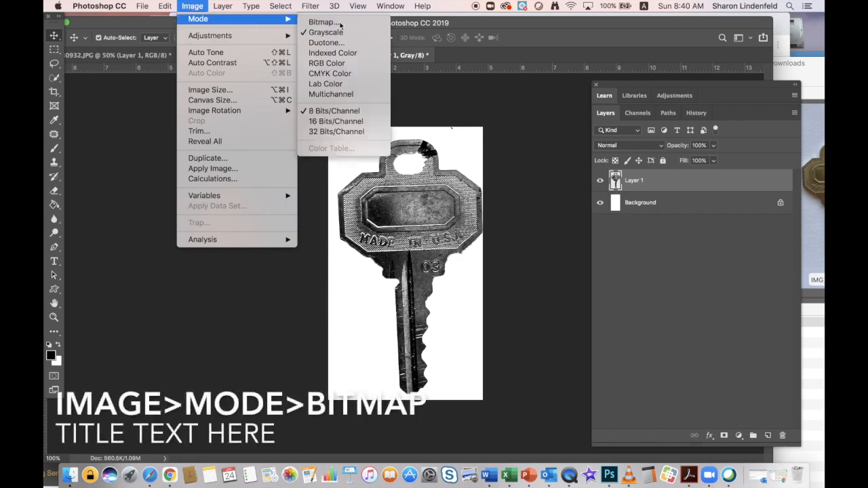
click(328, 23)
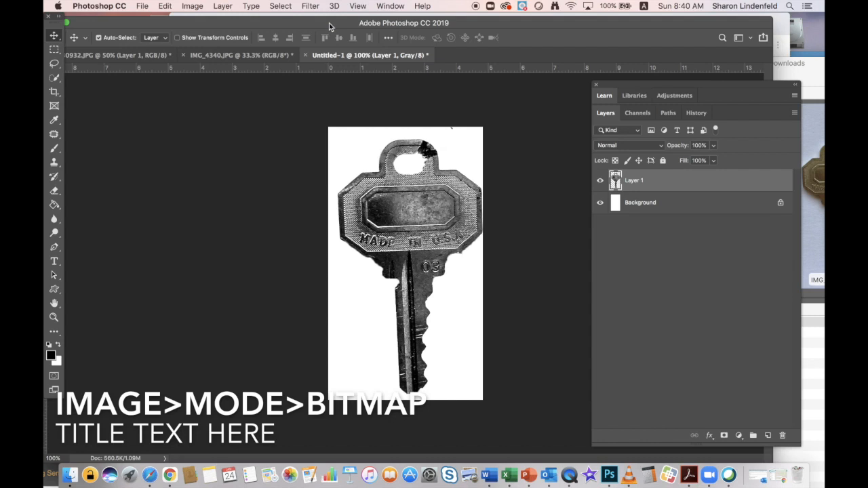
click(522, 174)
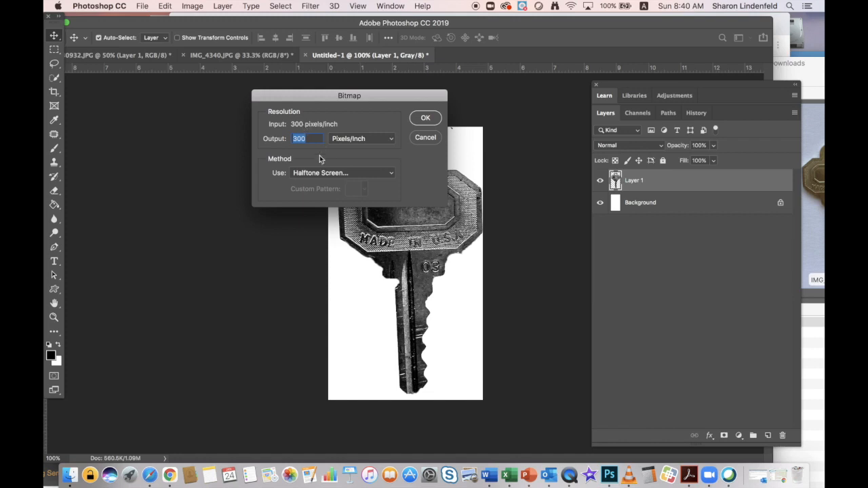
click(387, 172)
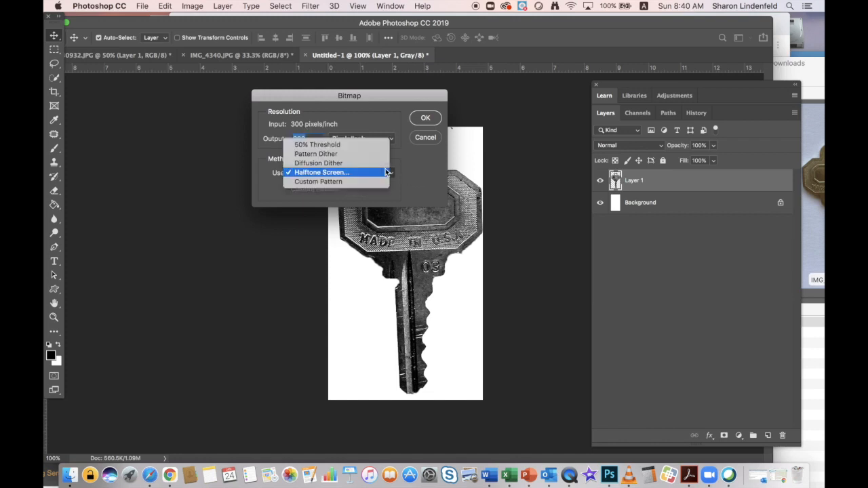
click(341, 173)
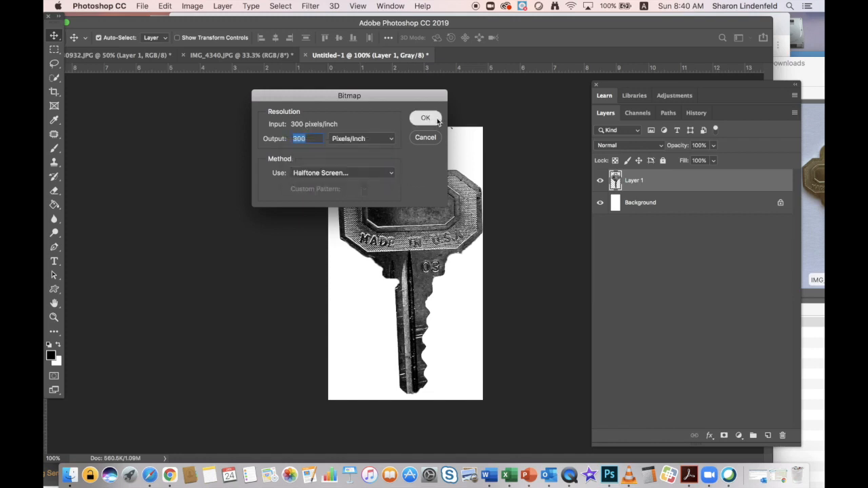
click(437, 119)
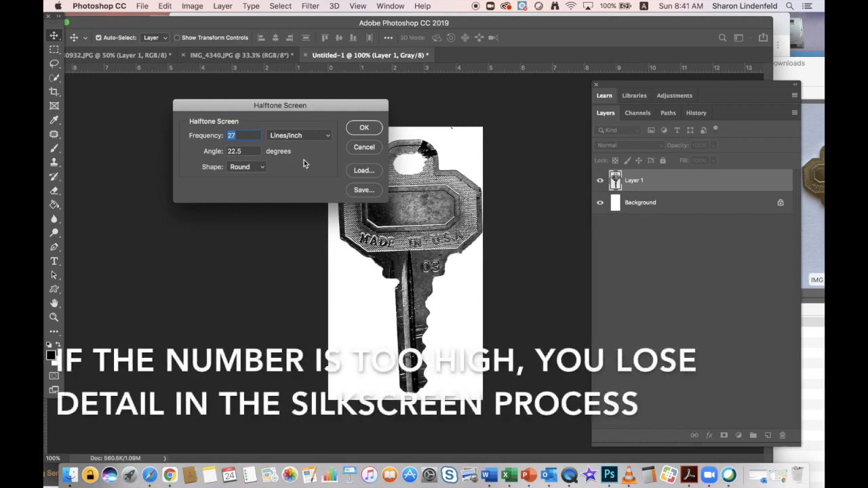
Apply the halftone screen with a frequency of 27 lines/inch, an angle of 22.5 degrees and a Round shape.
click(294, 135)
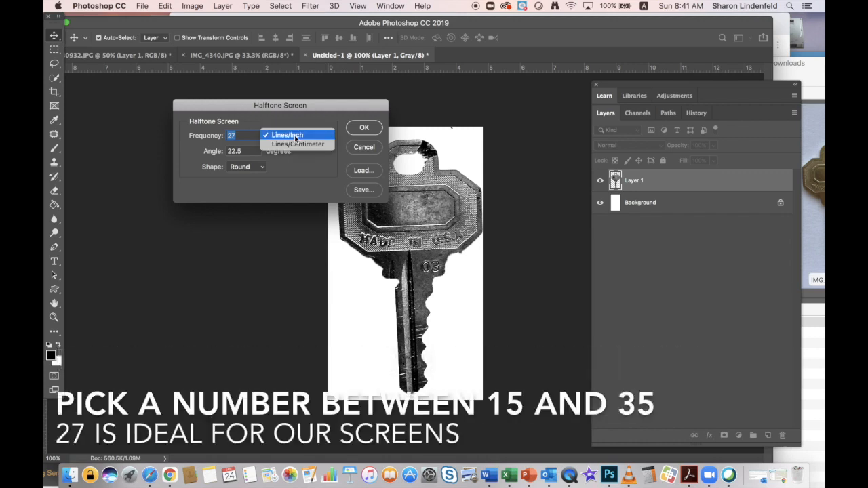
click(294, 135)
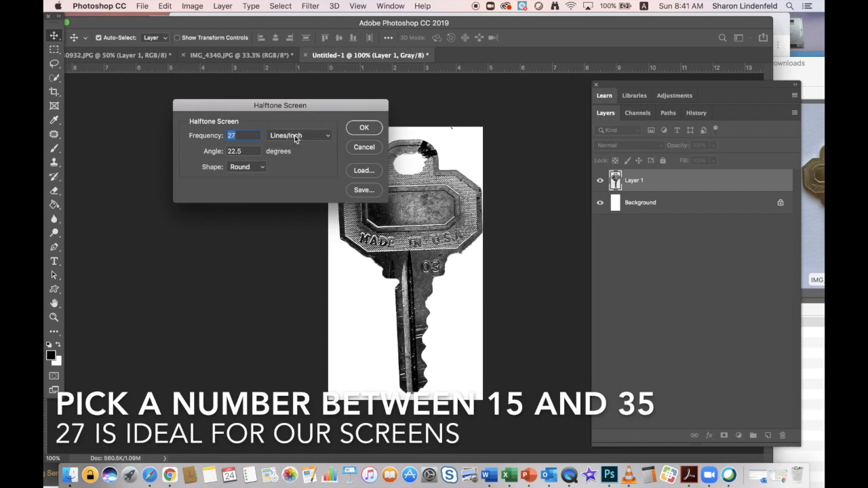
click(252, 171)
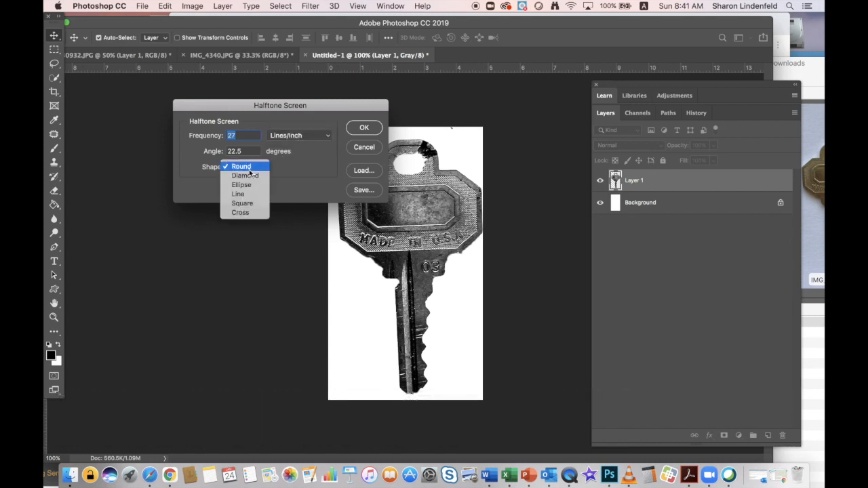
click(250, 169)
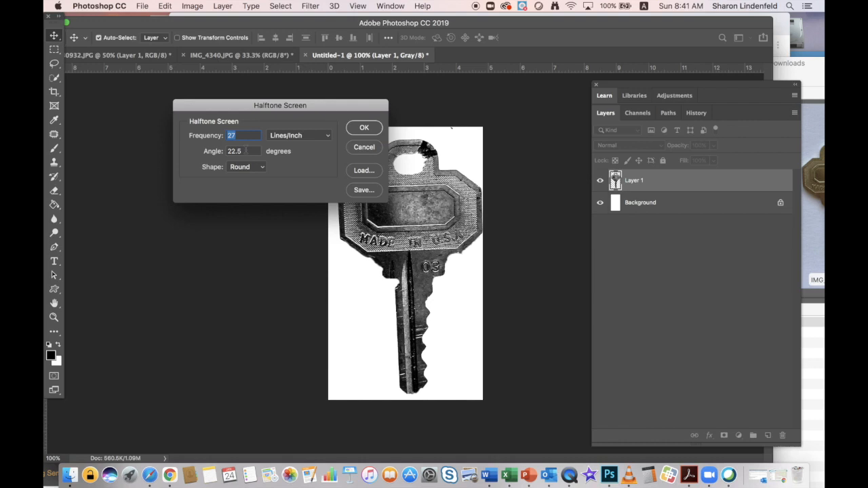
click(359, 130)
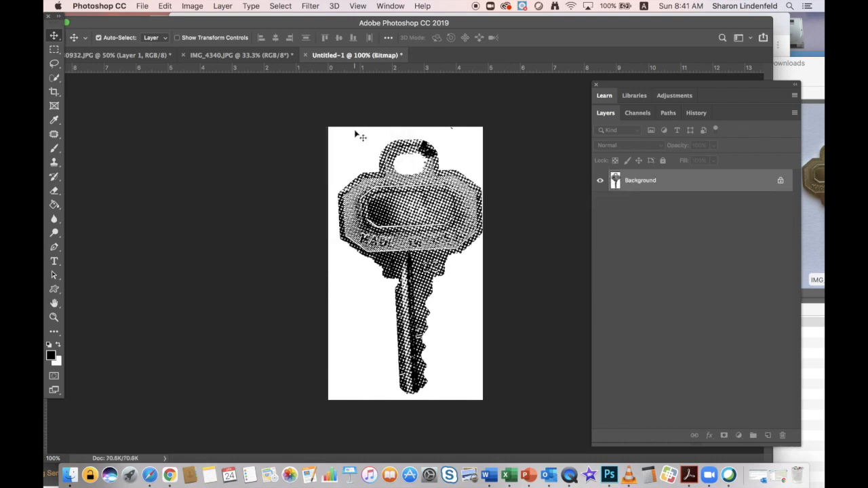
Examine the key's halftone dot pattern up close and as a whole.
key(super+plus)
key(super+plus)
key(super+plus)
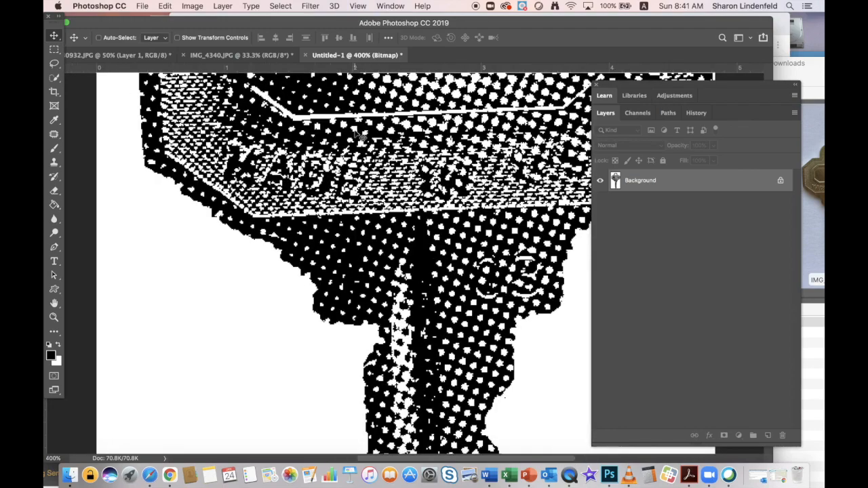
key(super+plus)
key(super+plus)
key(super+minus)
key(super+minus)
key(super+minus)
key(super+minus)
key(super+minus)
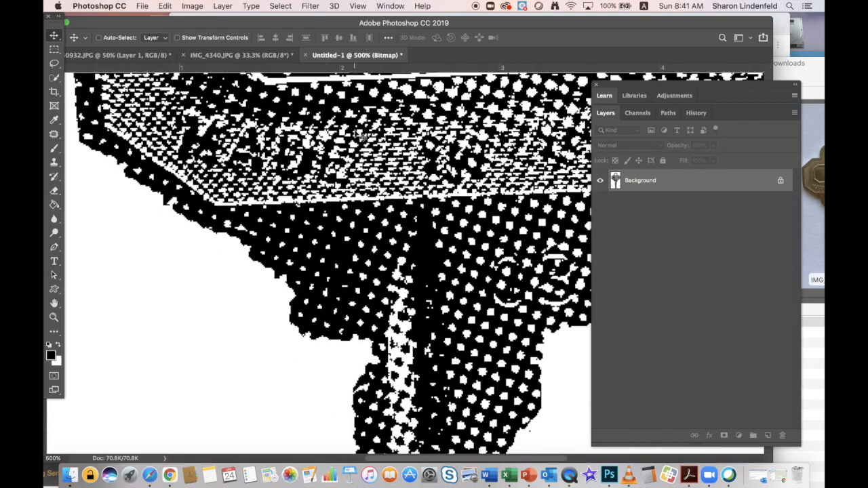
key(super+minus)
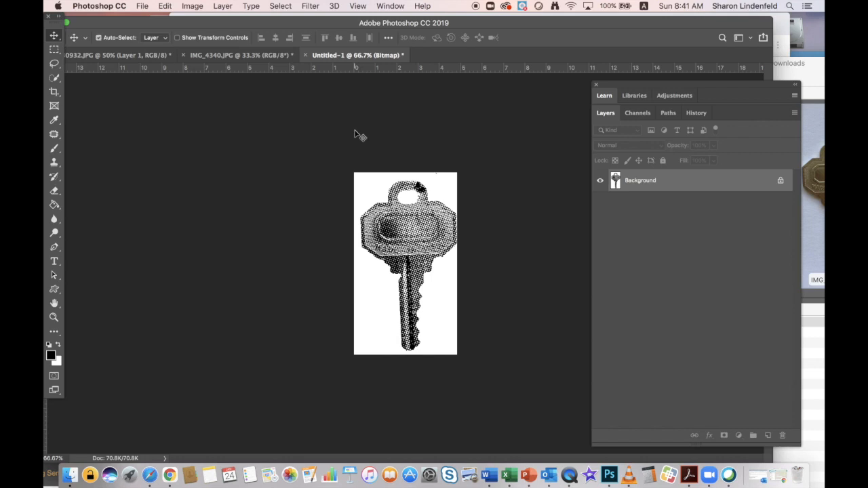
key(super+minus)
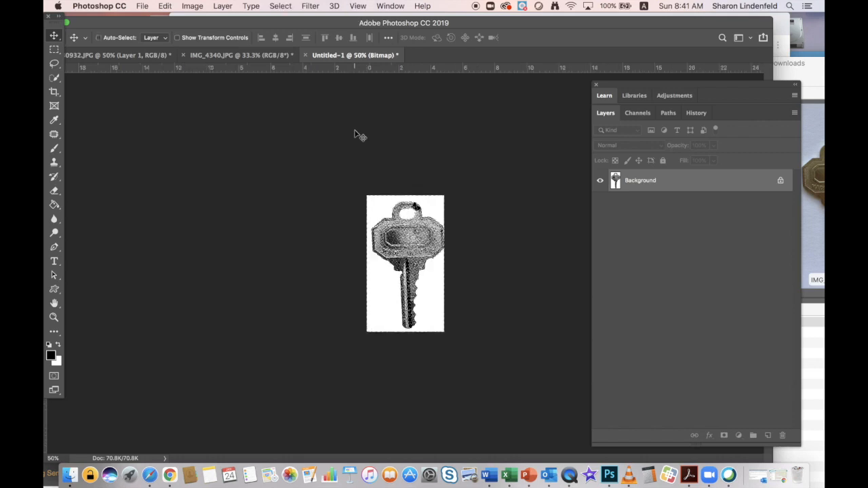
Paste the halftone key into the drawing and delete the white around it with the Magic Wand at tolerance 15.
click(115, 55)
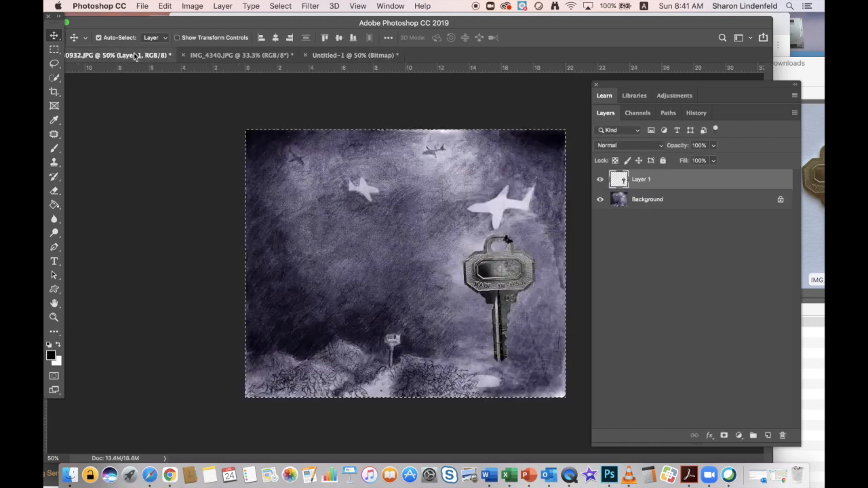
key(super+v)
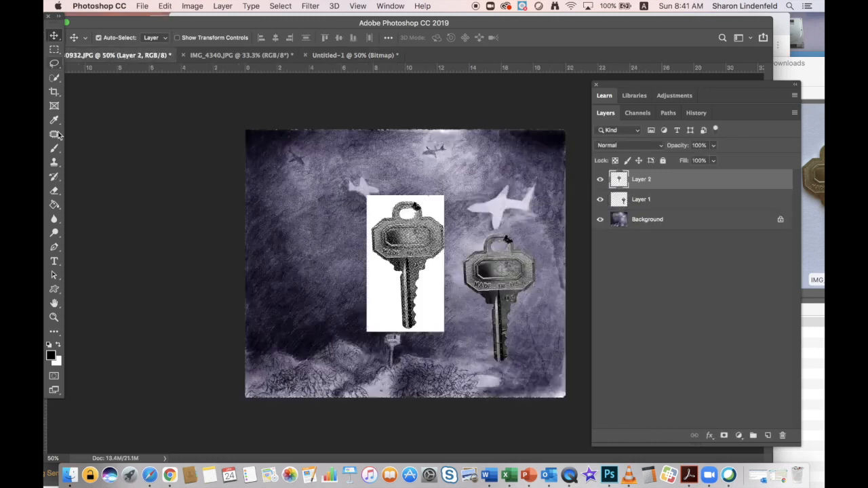
click(54, 77)
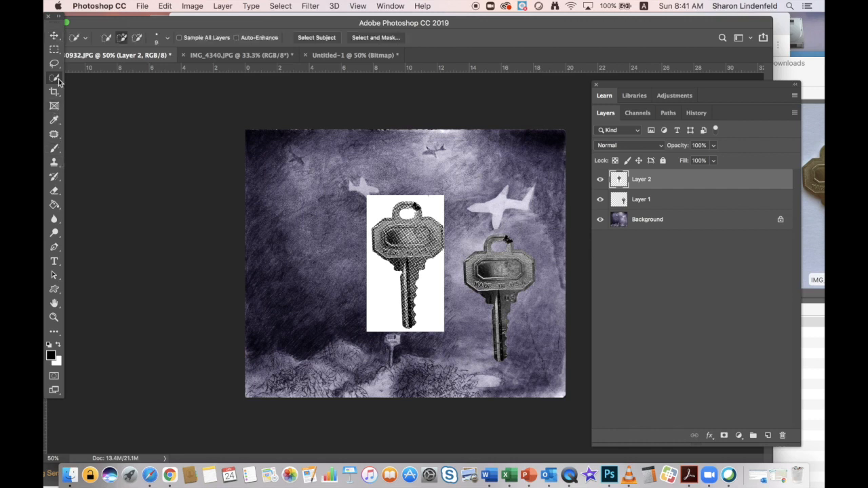
click(101, 87)
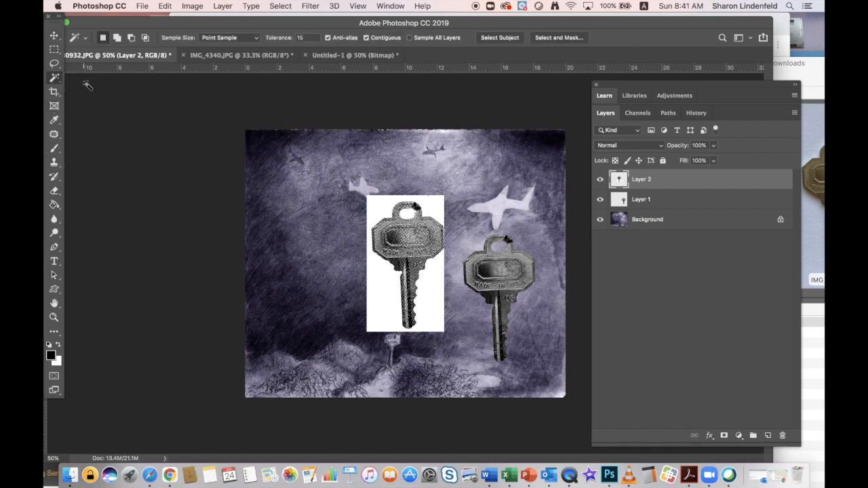
click(372, 211)
key(Delete)
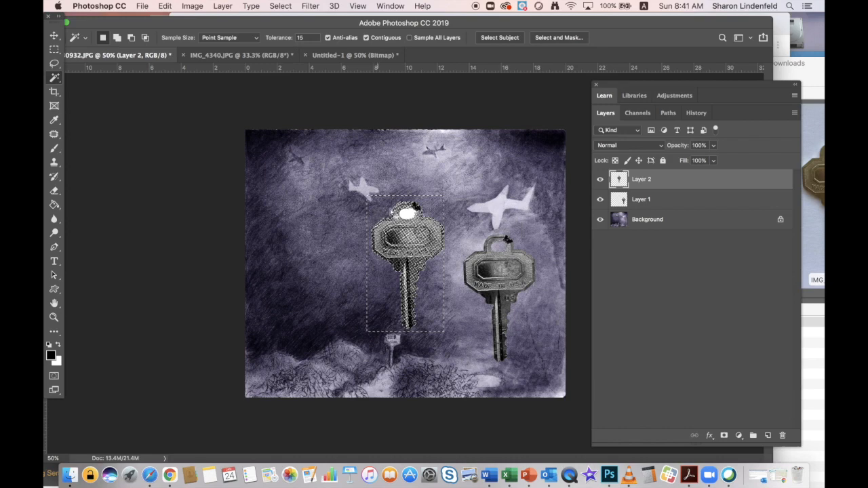
key(super+d)
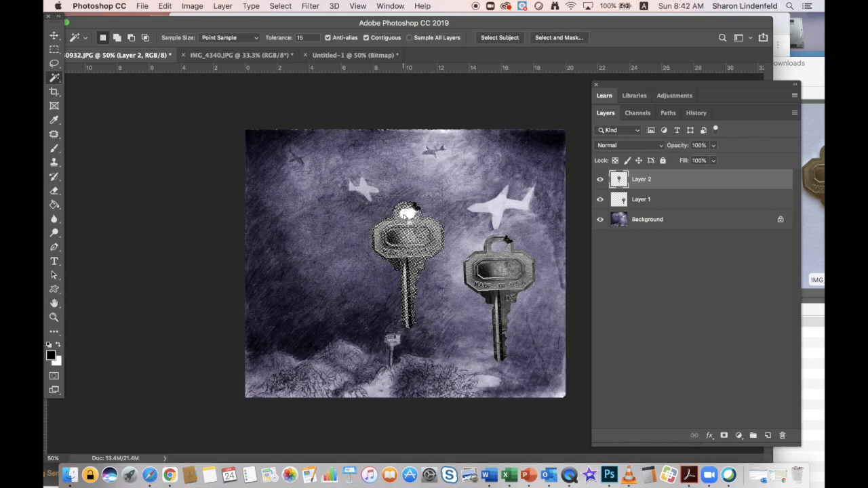
Delete the white in the key's ring hole and, with Contiguous turned off, all the white between its halftone dots.
click(405, 215)
key(Delete)
key(super+equal)
key(super+equal)
key(super+equal)
key(super+equal)
key(super+equal)
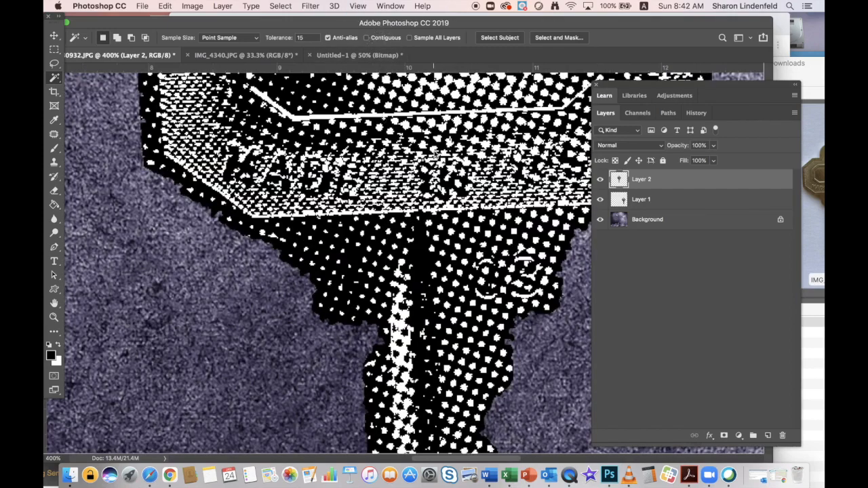
click(436, 156)
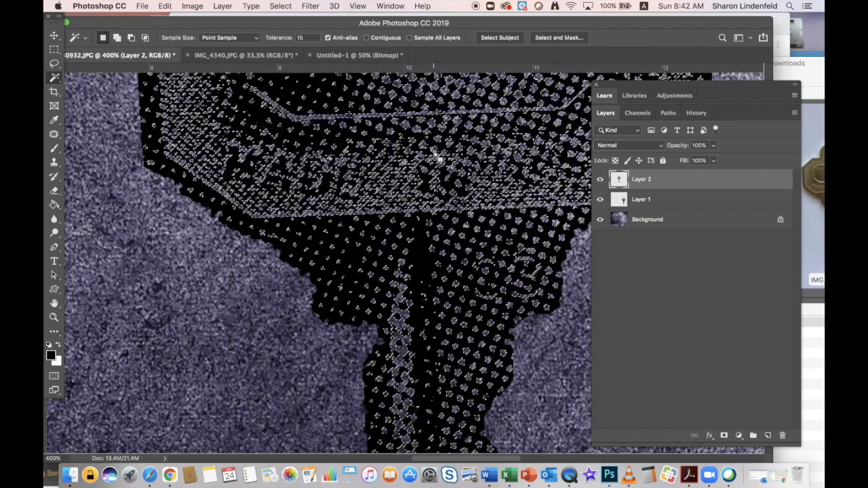
key(super+minus)
key(super+minus)
key(super+minus)
key(super+minus)
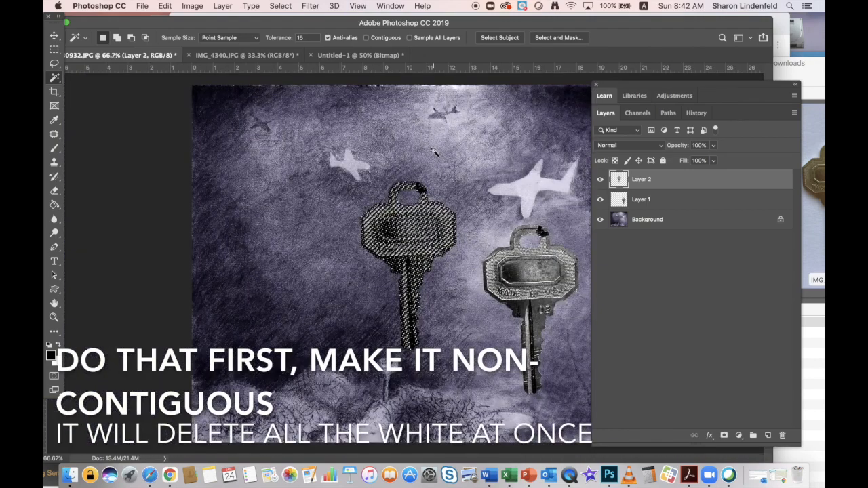
Hide the original key on Layer 1 and move the halftone key below the large airplane.
click(599, 199)
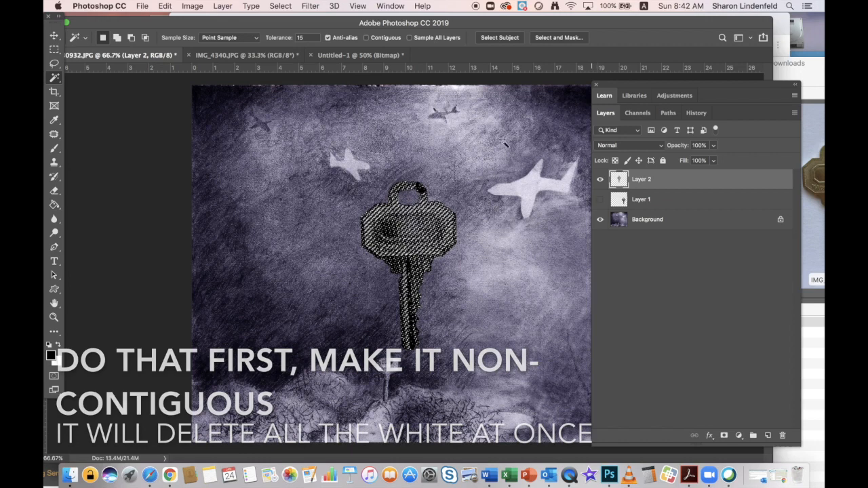
click(54, 34)
drag(433, 238, 535, 260)
drag(676, 85, 789, 91)
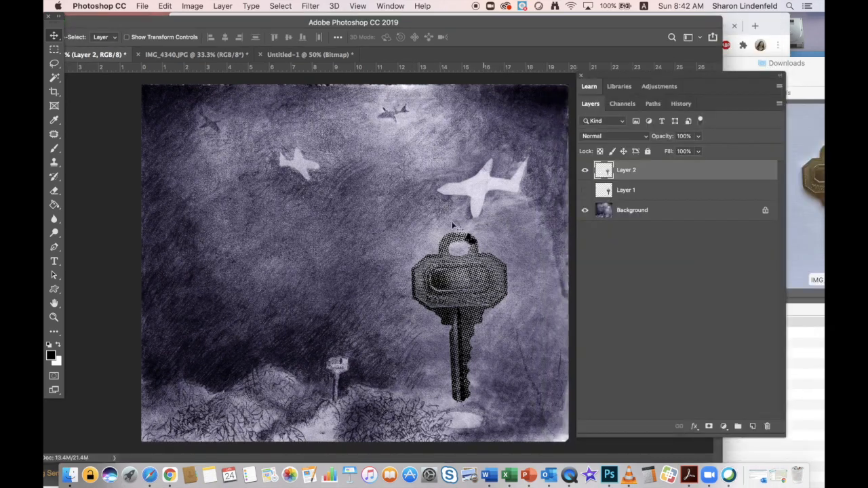
Hide the Background to inspect the halftone key on transparency, and show the original key on Layer 1 again.
click(584, 210)
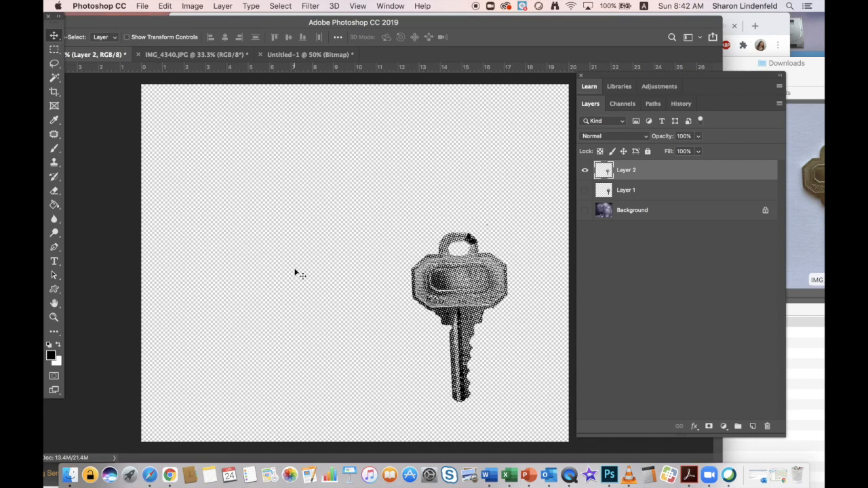
key(super+equal)
key(super+equal)
key(super+equal)
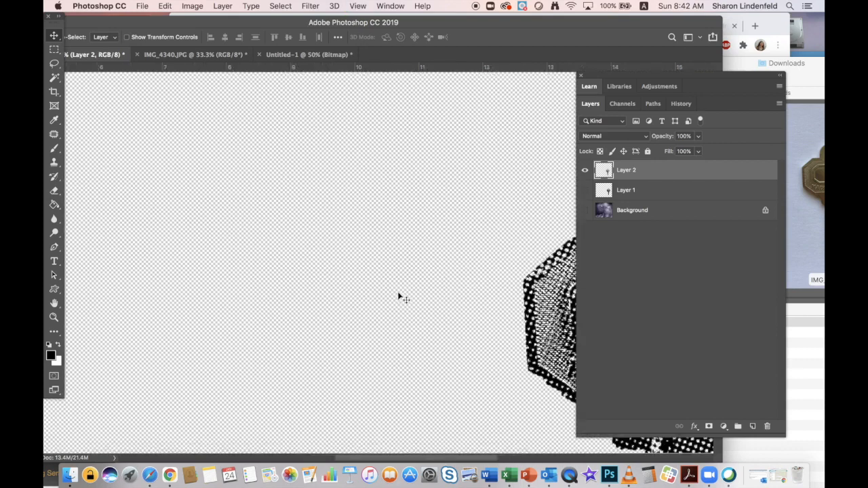
key(super+minus)
key(super+minus)
key(super+minus)
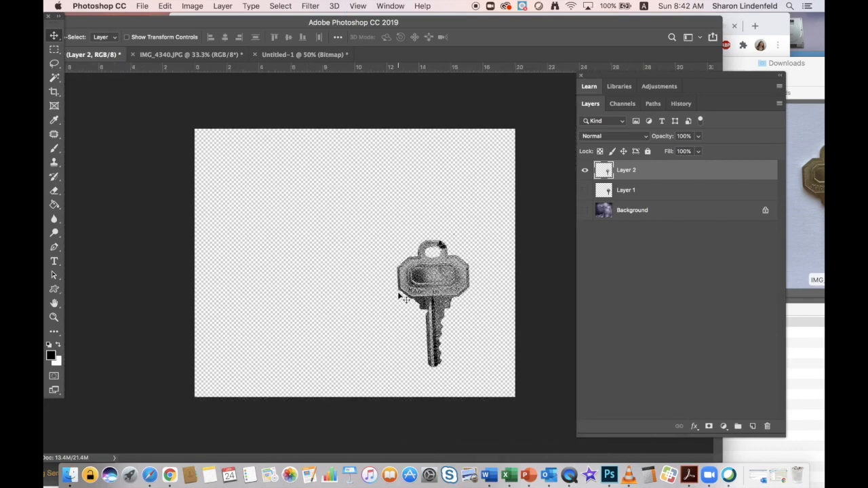
key(super+equal)
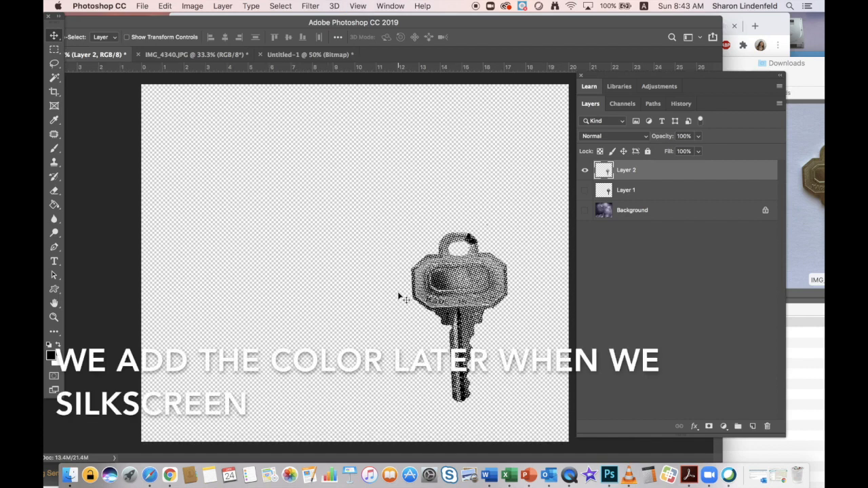
click(585, 191)
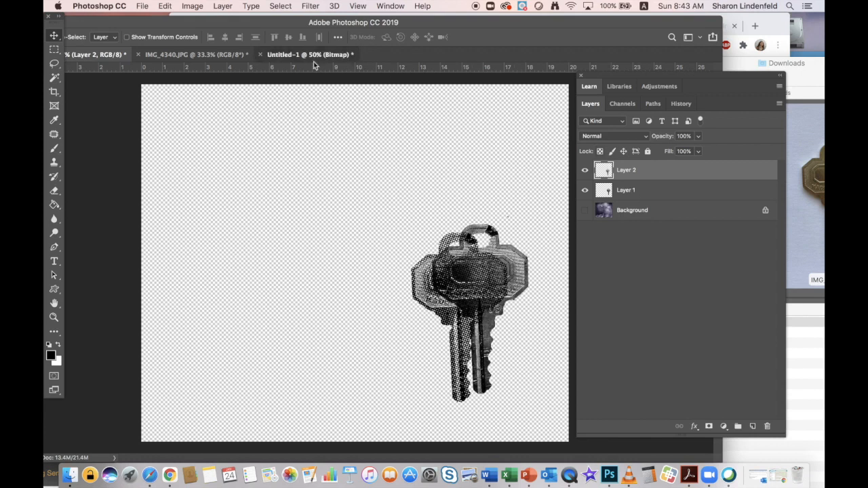
Switch to the Untitled-1 key document and undo its bitmap conversion.
click(287, 58)
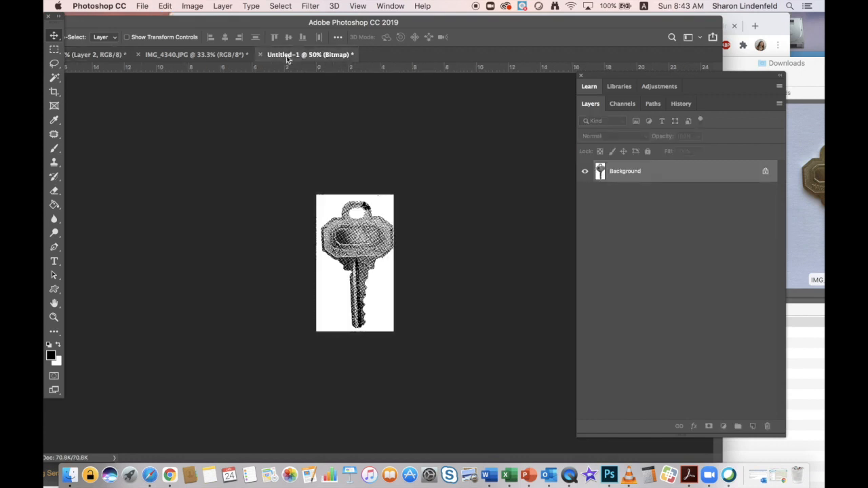
key(super+z)
key(super+equal)
key(super+equal)
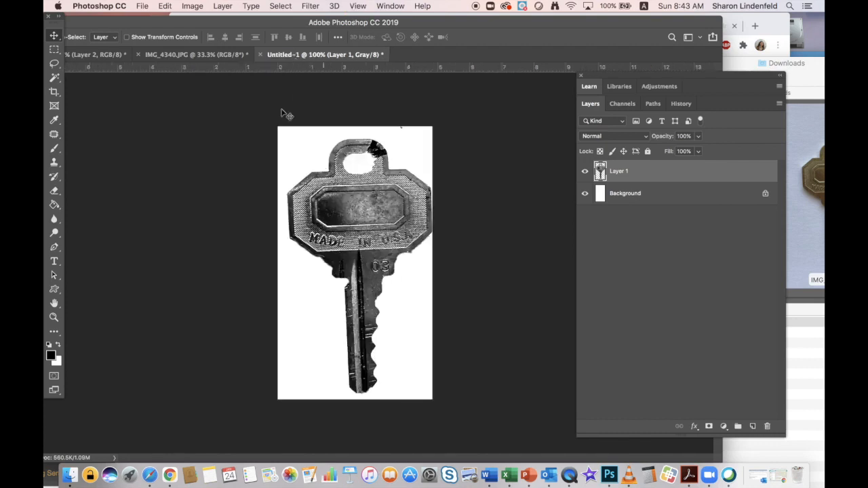
Posterize the grayscale key on Layer 1 to 2 levels.
click(192, 7)
mouse_move(209, 35)
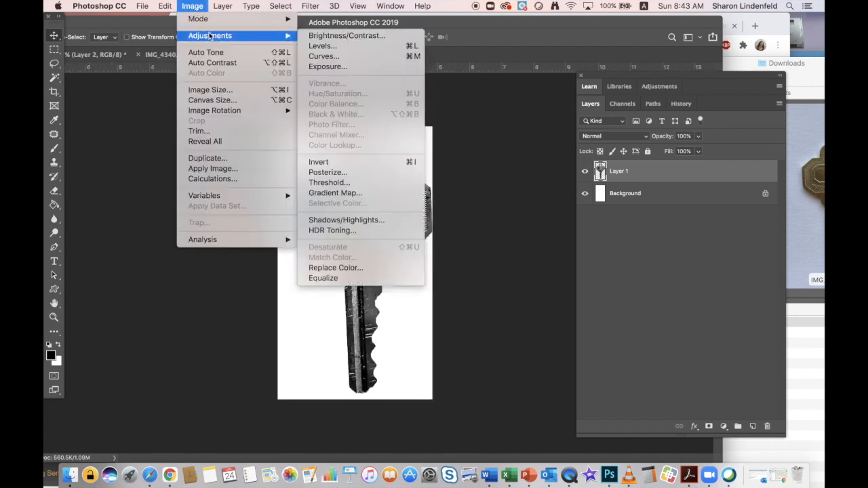
click(348, 173)
text(2)
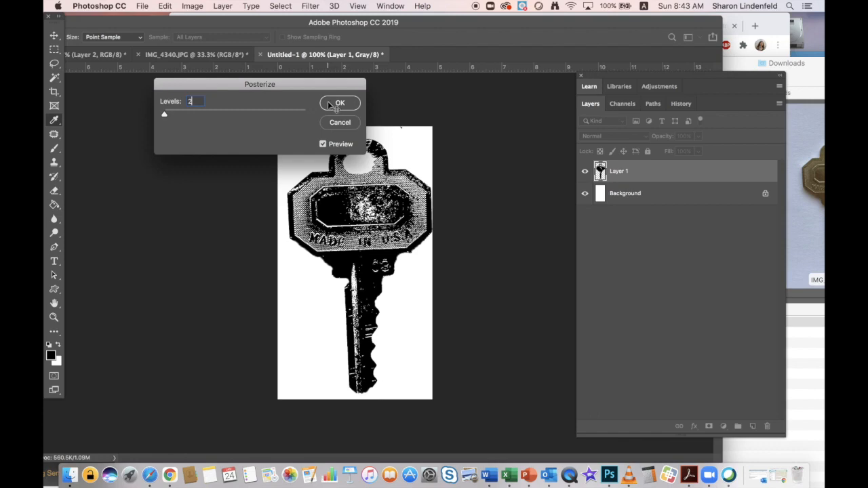
click(337, 103)
key(super+equal)
key(super+equal)
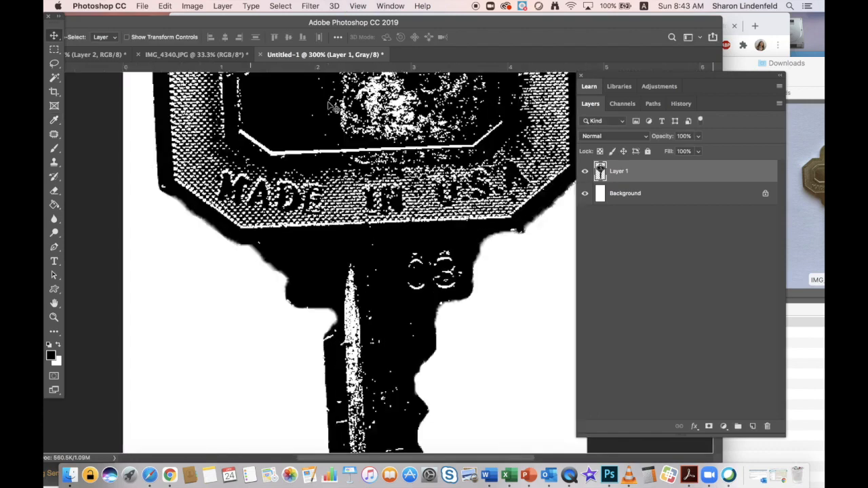
key(super+minus)
key(super+minus)
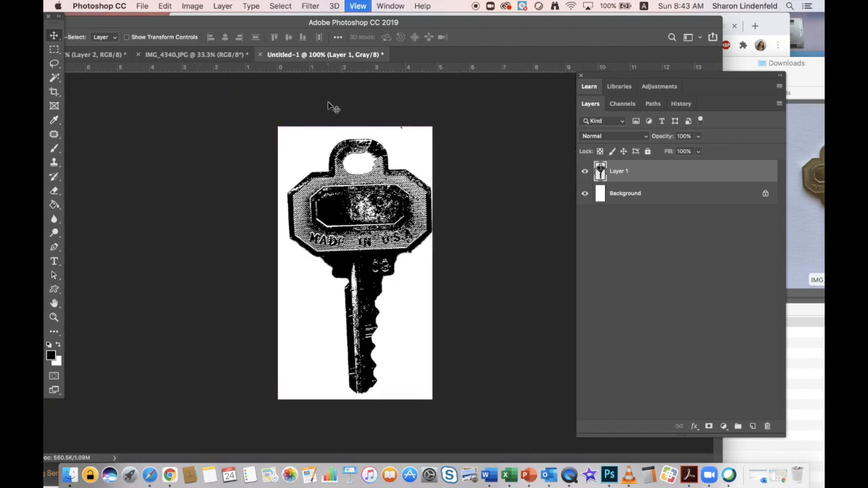
Copy the posterized key into the airplane drawing document and show the Background layer again.
key(super+minus)
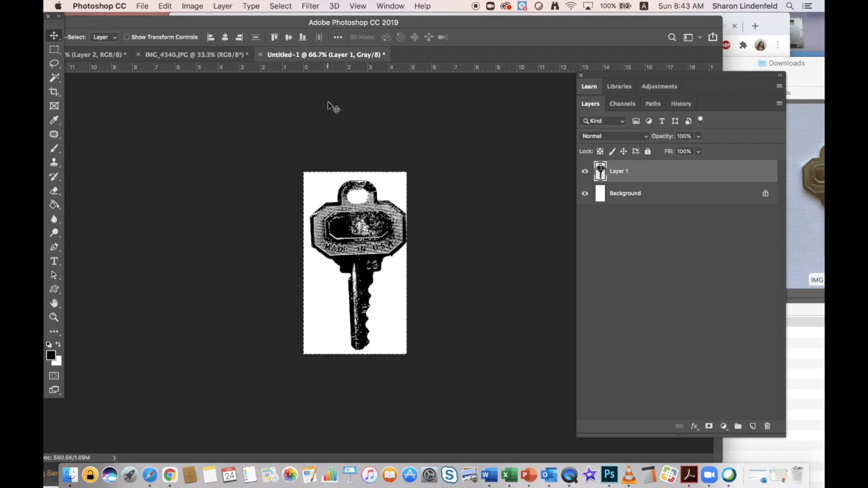
click(163, 54)
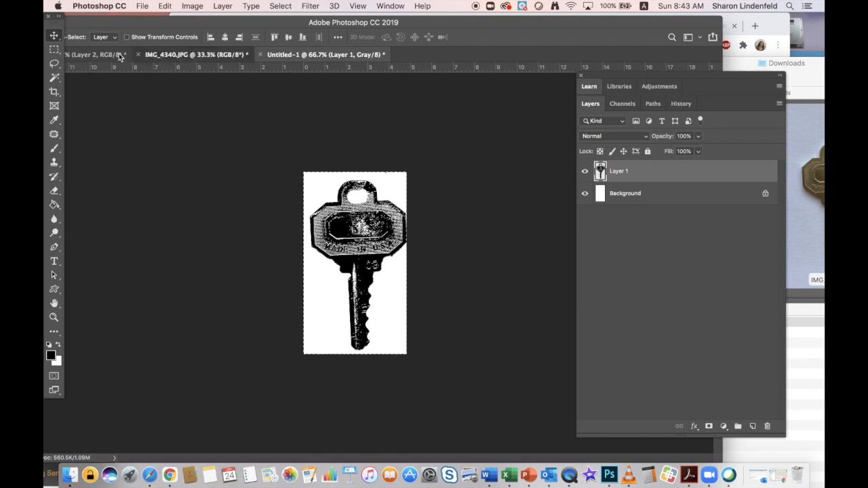
click(105, 54)
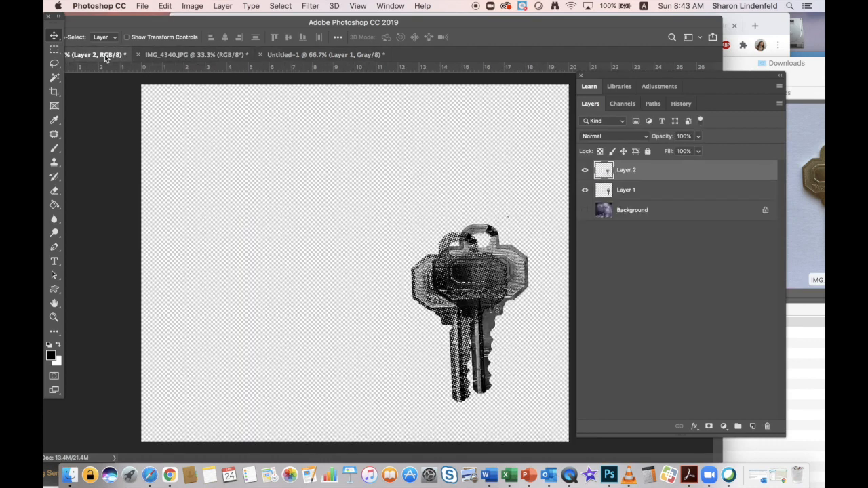
key(super+v)
click(585, 230)
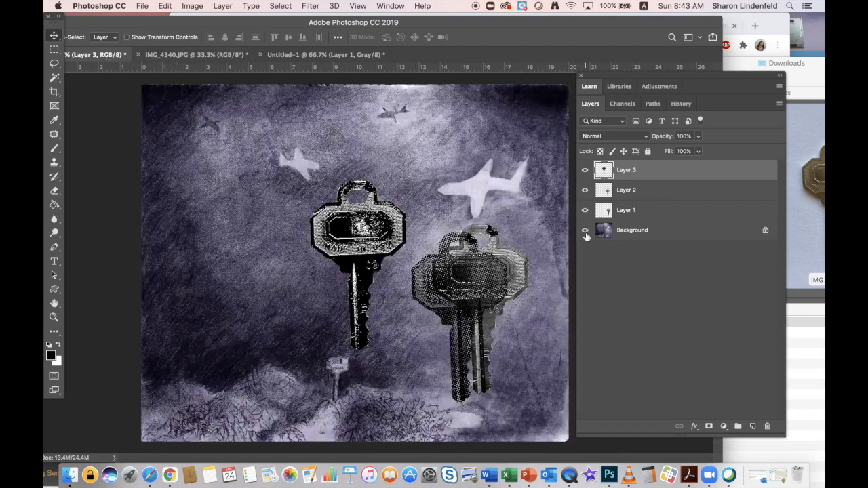
Select all the white in the pasted posterized key on Layer 3 with the Magic Wand and delete it.
key(super+equal)
key(super+equal)
key(super+equal)
key(super+equal)
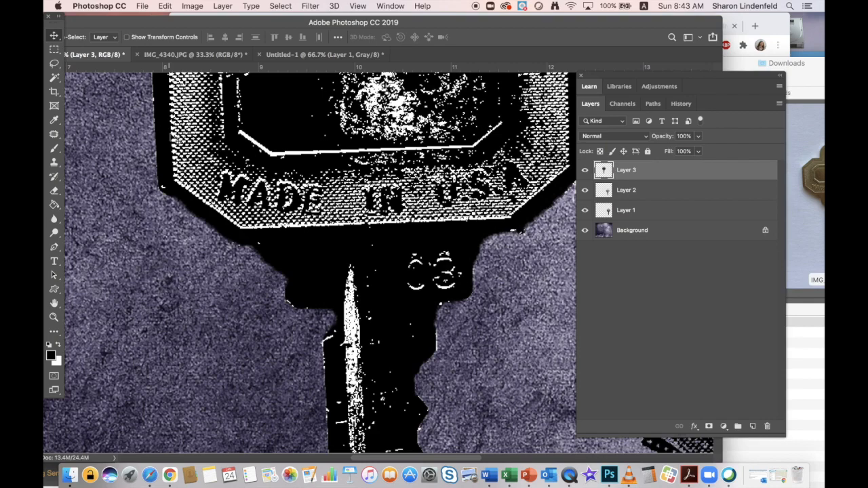
click(54, 78)
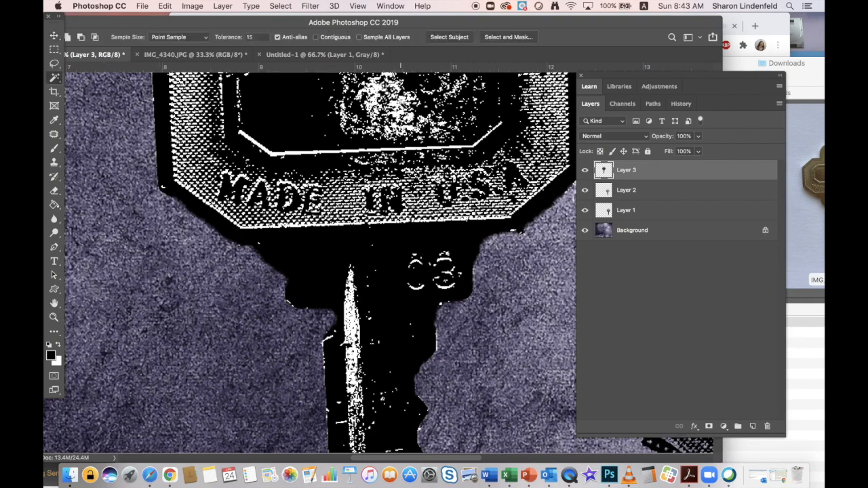
click(399, 114)
key(Delete)
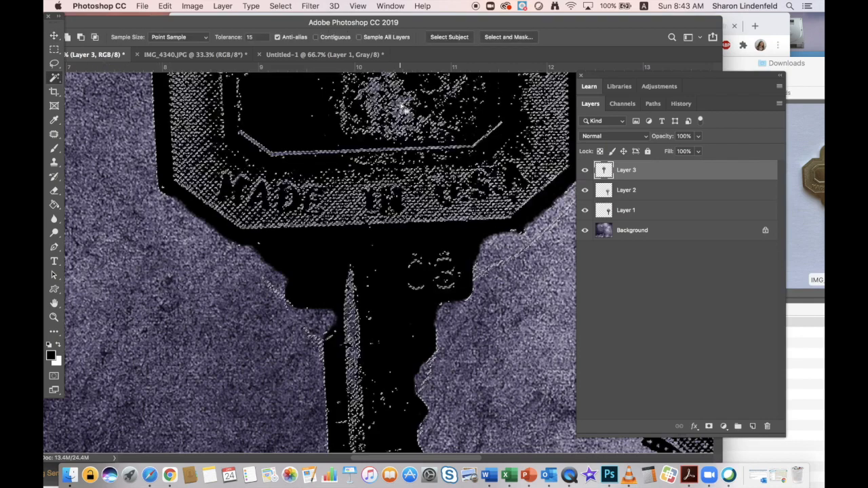
key(super+minus)
key(super+minus)
key(super+minus)
key(super+minus)
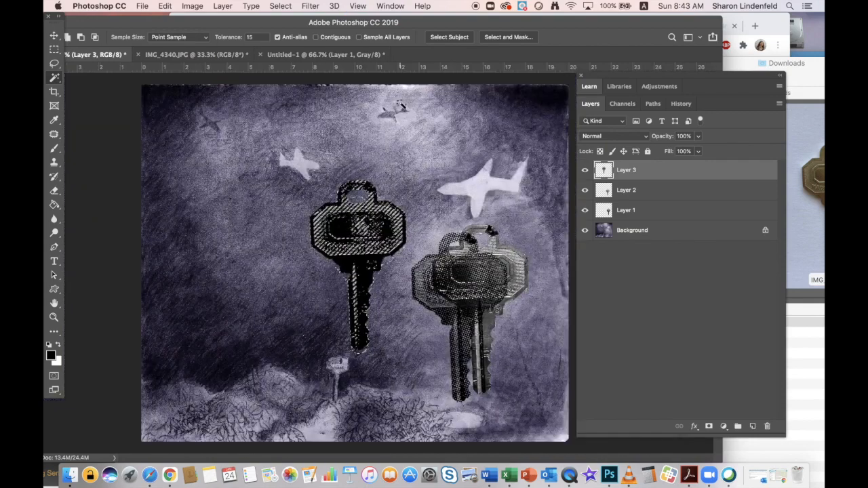
Deselect, hide the original key on Layer 1, and place the halftone and posterized keys apart, side by side.
key(v)
drag(508, 253, 523, 215)
click(584, 213)
drag(501, 269, 536, 257)
drag(363, 238, 416, 272)
drag(495, 278, 497, 269)
click(413, 274)
drag(405, 265, 364, 244)
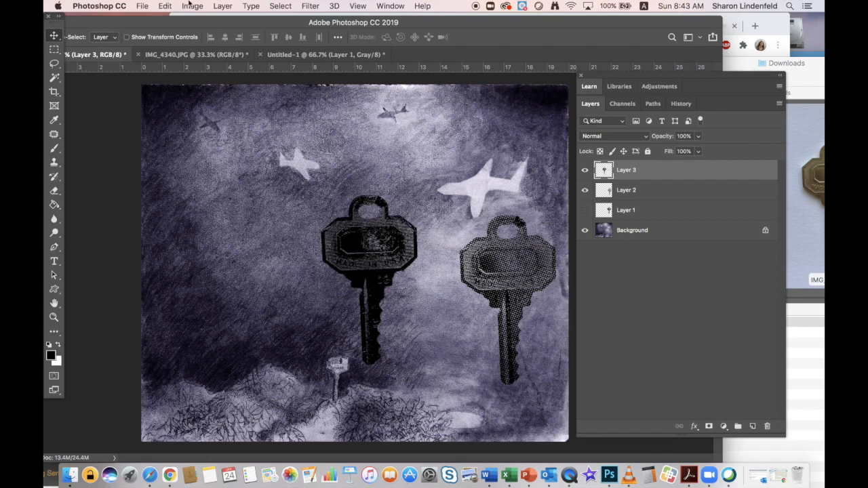
Rotate the posterized key on Layer 3 by about -0.5°.
click(190, 5)
mouse_move(165, 5)
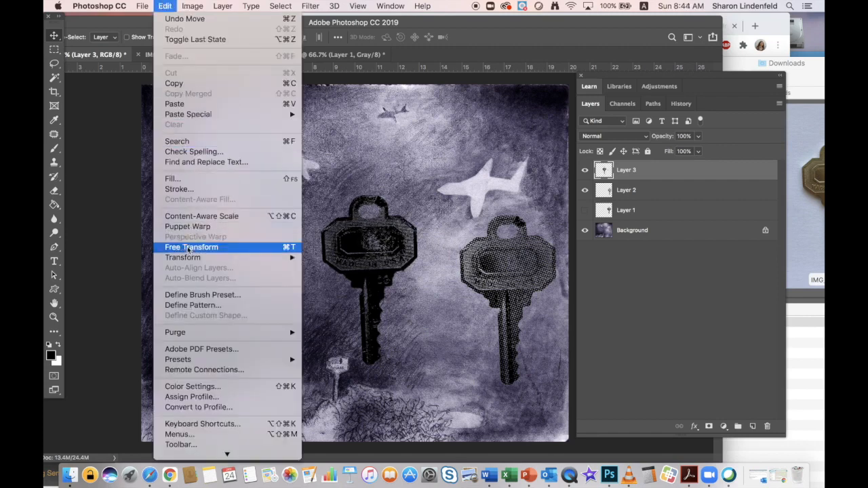
mouse_move(210, 259)
click(347, 284)
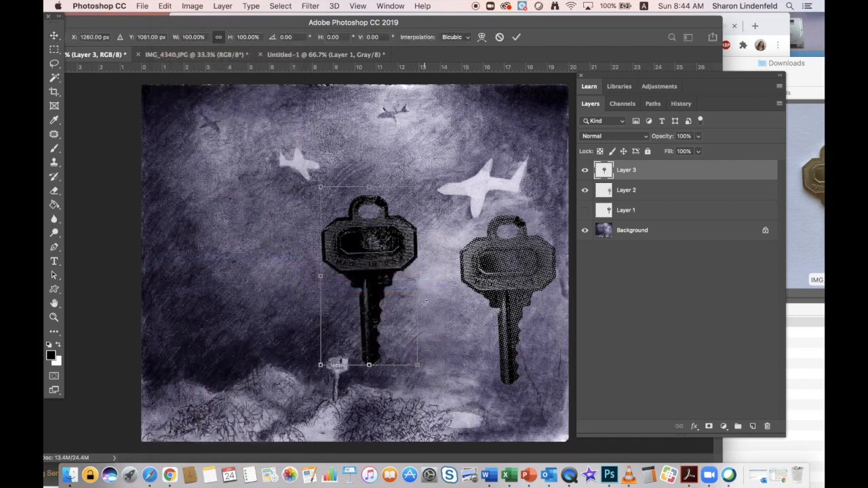
mouse_move(424, 367)
mouse_down()
mouse_move(471, 279)
mouse_move(486, 208)
mouse_move(476, 140)
mouse_move(402, 370)
mouse_move(421, 356)
mouse_move(413, 354)
mouse_up()
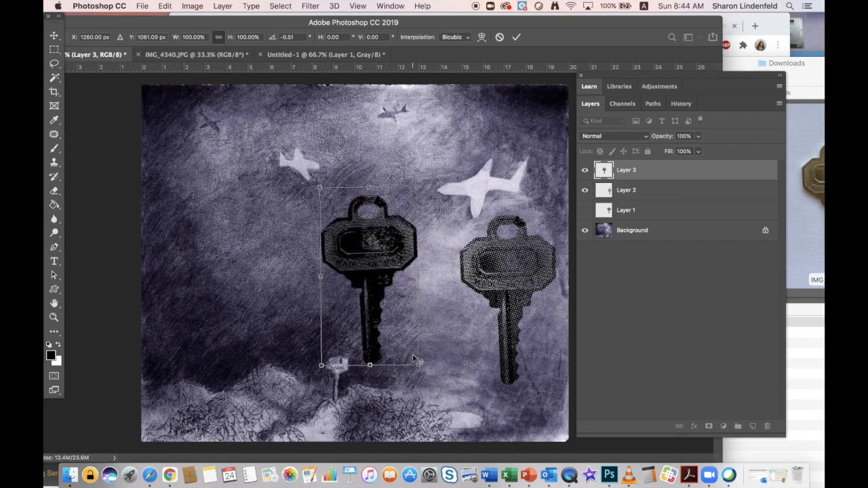
key(Return)
Move the posterized key down beside the small drawn key, and lower the halftone key beneath the large airplane.
drag(379, 238, 296, 295)
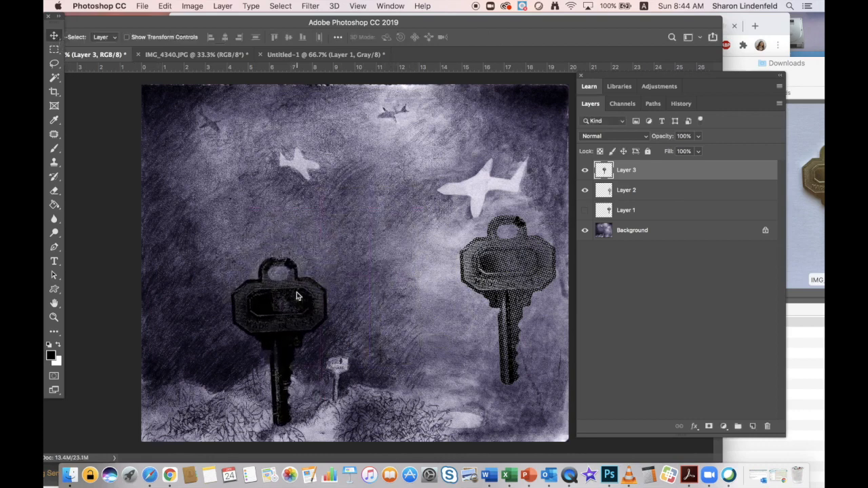
drag(533, 270, 509, 278)
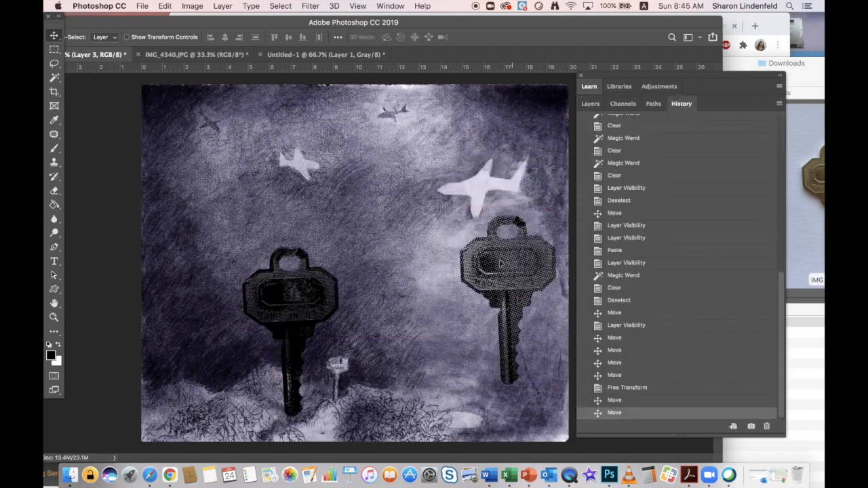
drag(500, 263, 494, 266)
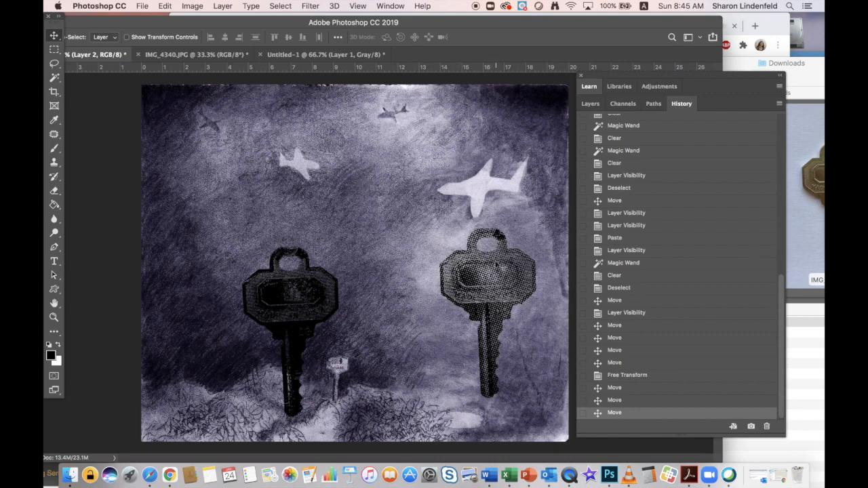
drag(480, 294, 438, 291)
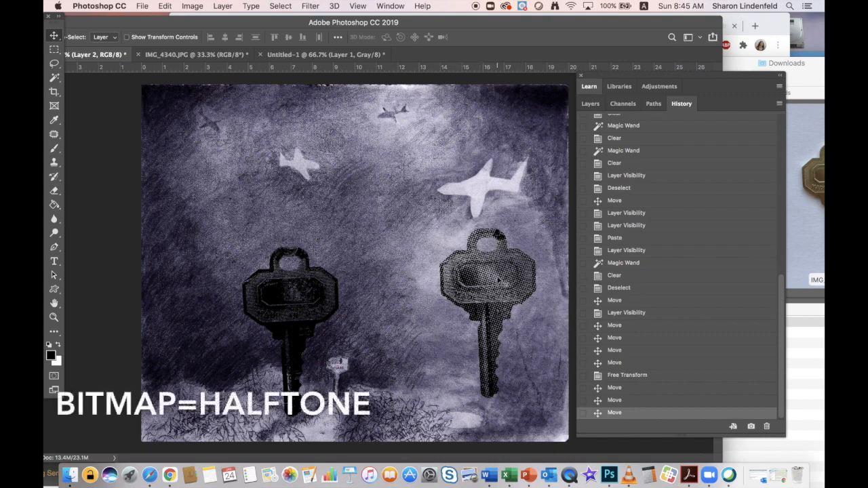
drag(501, 268, 466, 268)
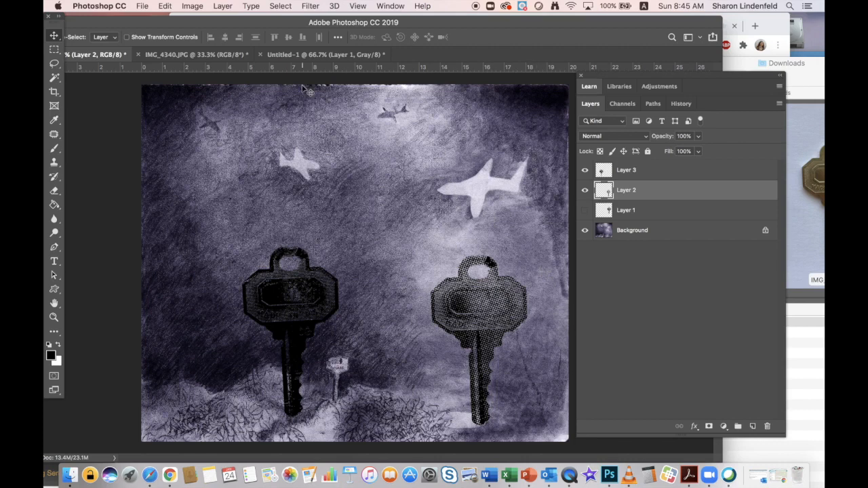
Return to the Untitled-1 key document, undo its posterization, and view it at 100%.
click(298, 55)
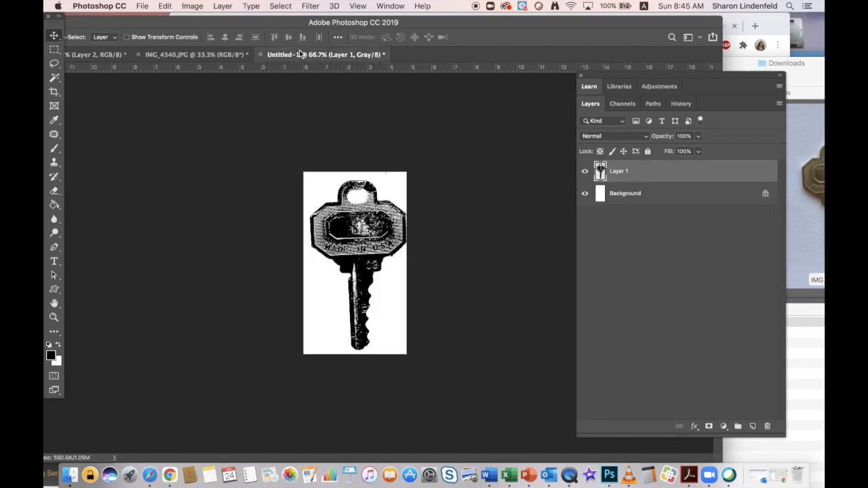
key(super+z)
key(super+1)
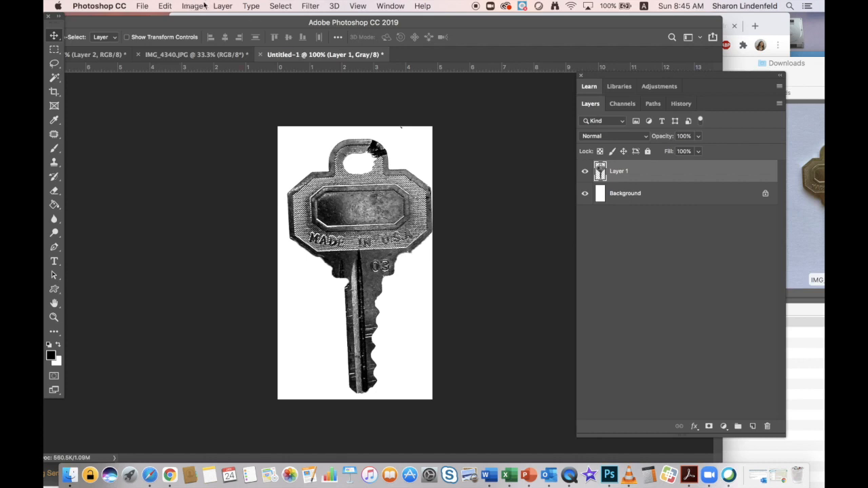
Raise the grayscale key's brightness to about 138 and increase its contrast with Brightness/Contrast.
click(203, 5)
mouse_move(205, 35)
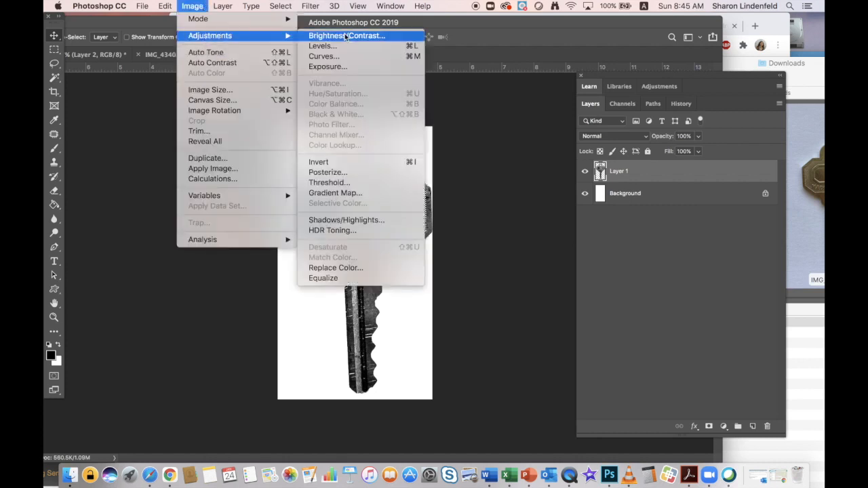
click(344, 39)
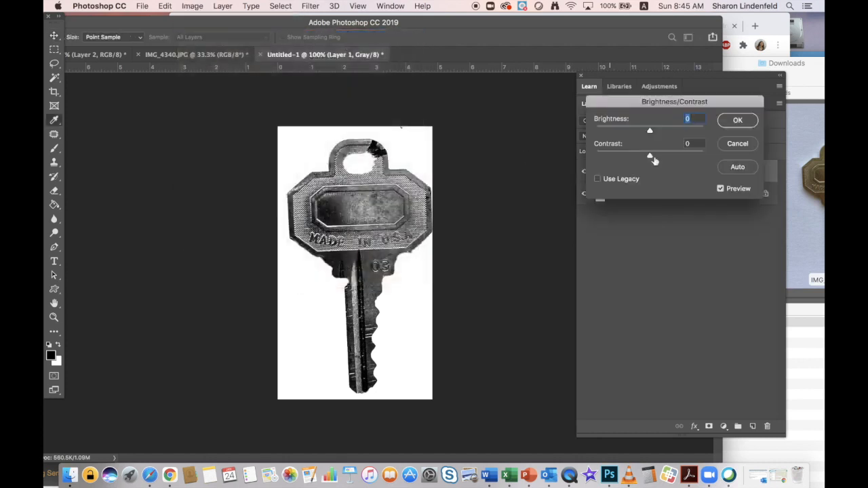
drag(669, 135, 699, 133)
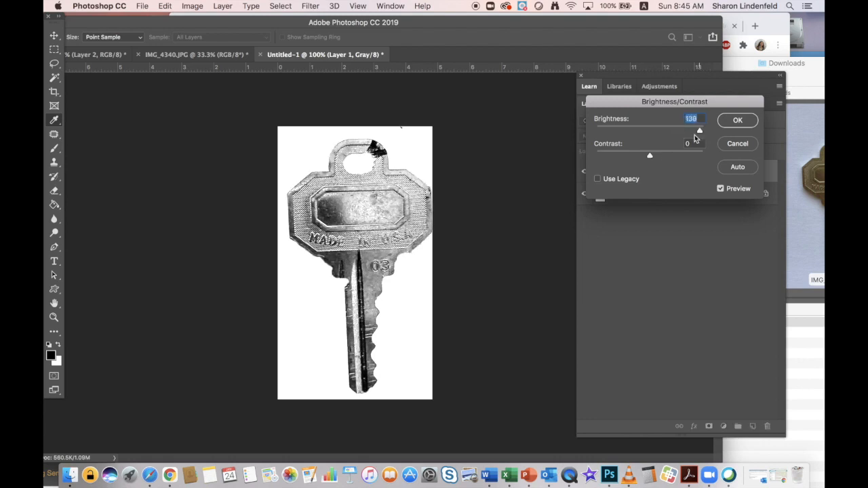
drag(683, 157, 706, 157)
click(737, 120)
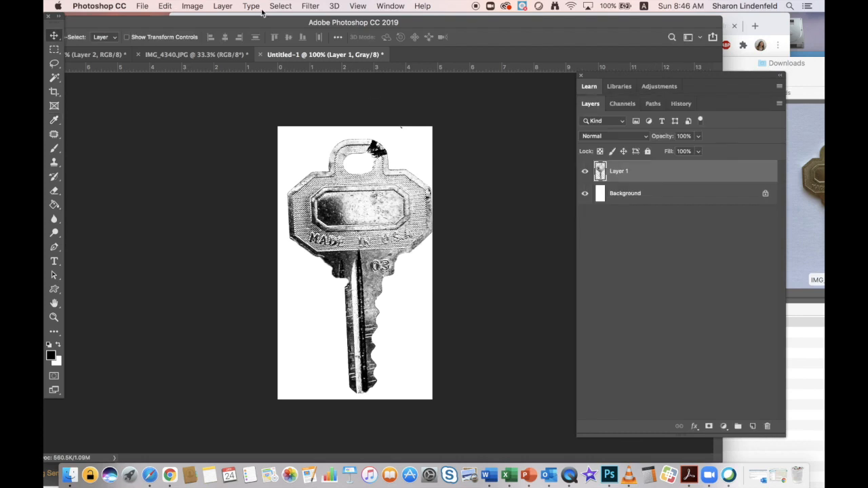
Adjust the key's Levels, setting the input values to 23 for shadows, 0.31 for midtones and 235 for highlights.
click(201, 5)
mouse_move(210, 35)
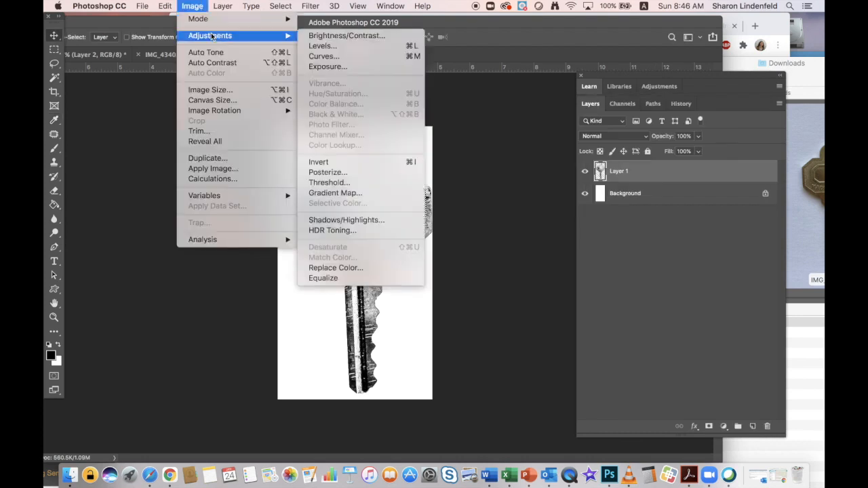
click(343, 45)
drag(650, 319, 640, 319)
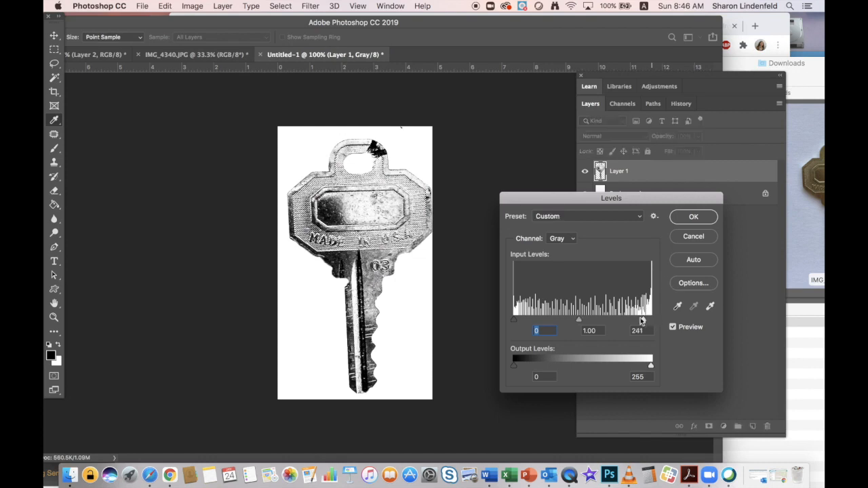
drag(577, 320, 615, 319)
drag(514, 320, 526, 320)
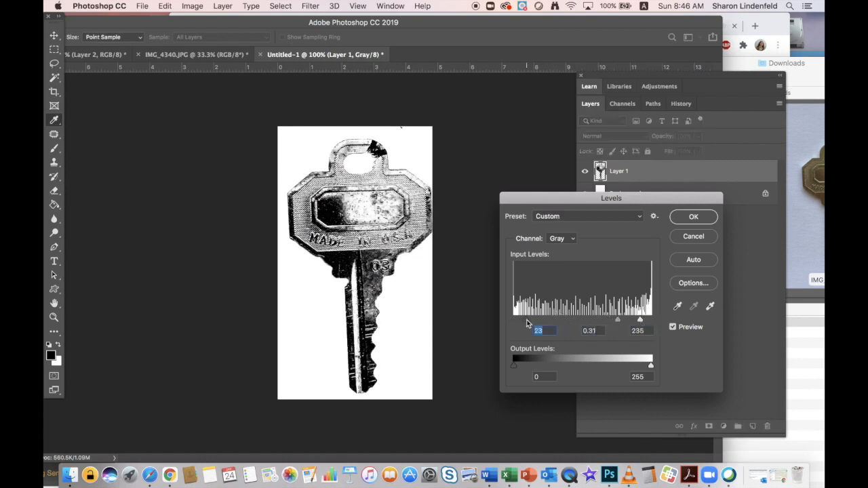
click(686, 219)
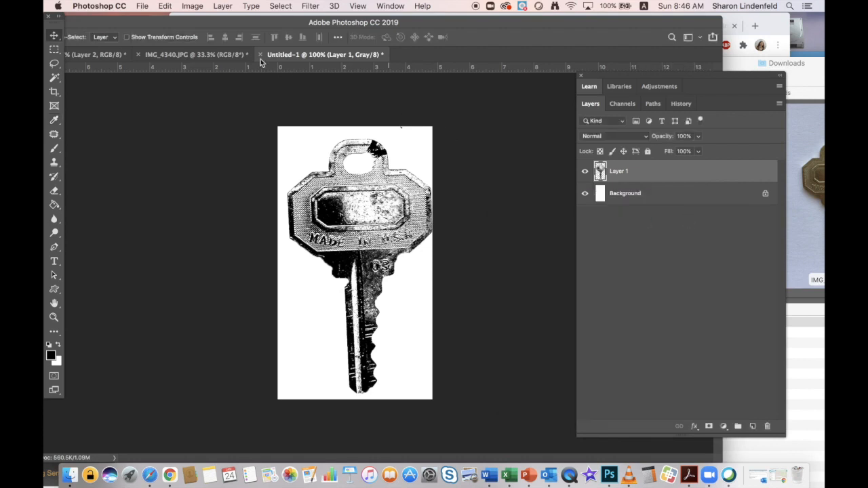
Posterize the tone-adjusted key to 2 levels.
click(192, 6)
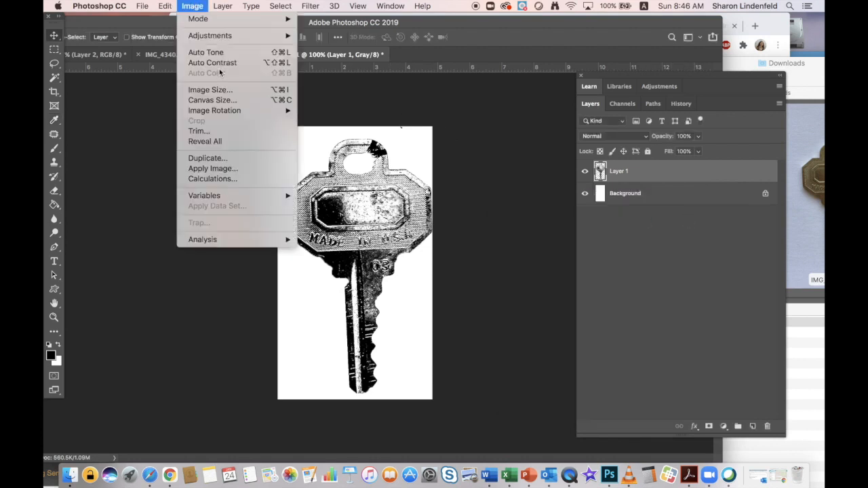
mouse_move(205, 36)
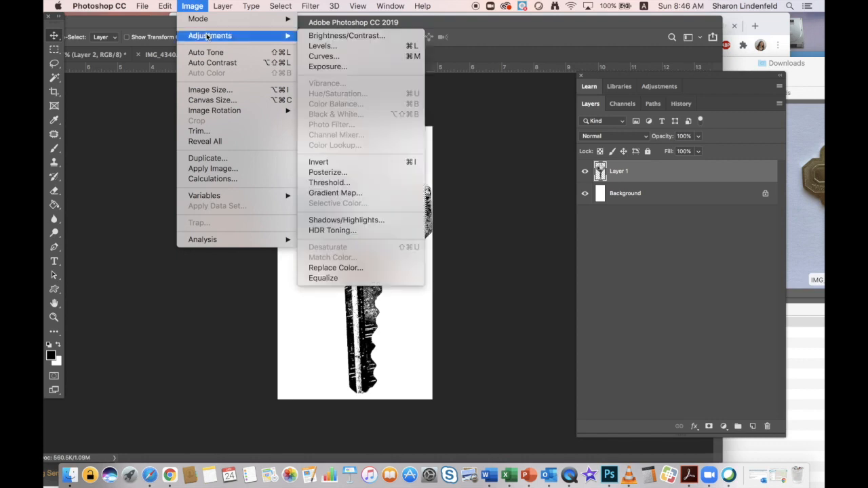
click(325, 172)
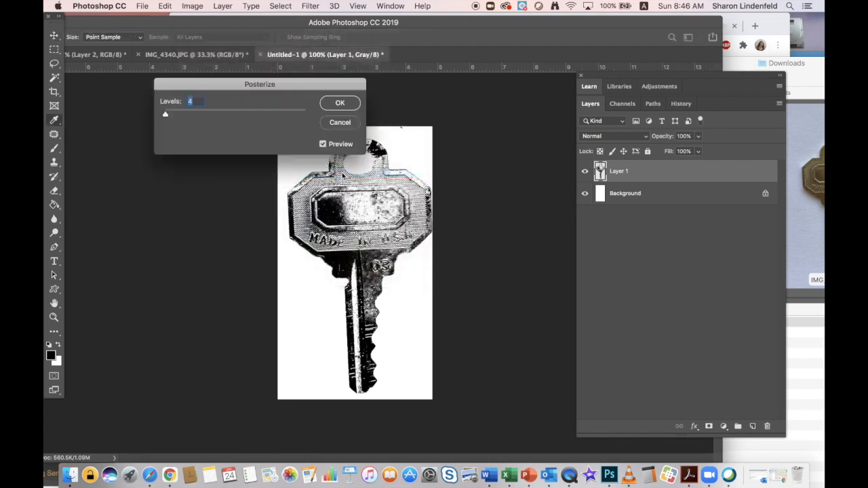
text(2)
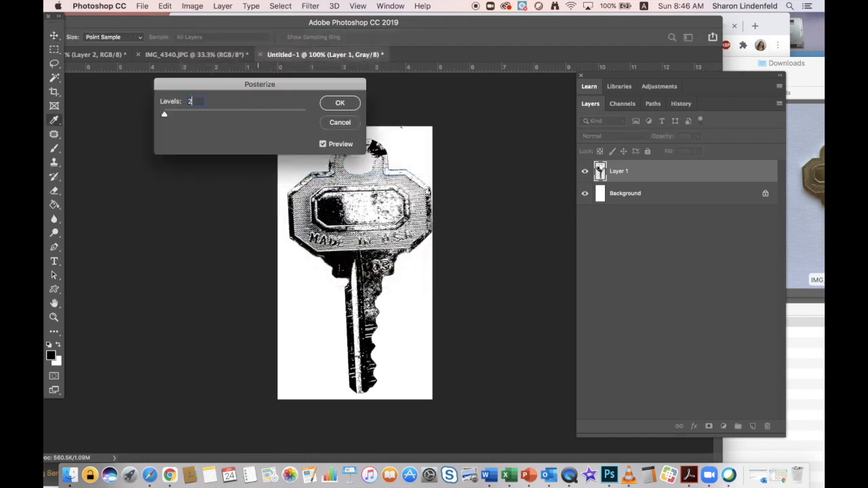
click(336, 103)
Copy the entire posterized key layer and paste it into the tinted drawing document.
key(super+a)
key(super+c)
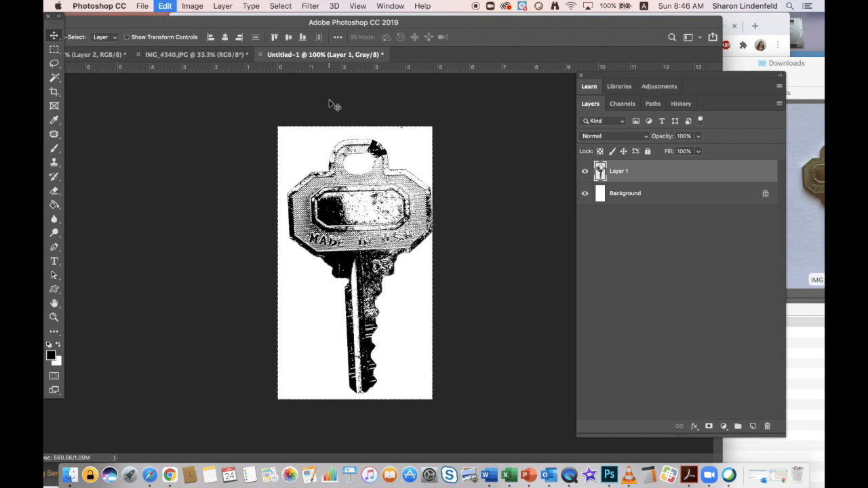
click(95, 55)
key(super+v)
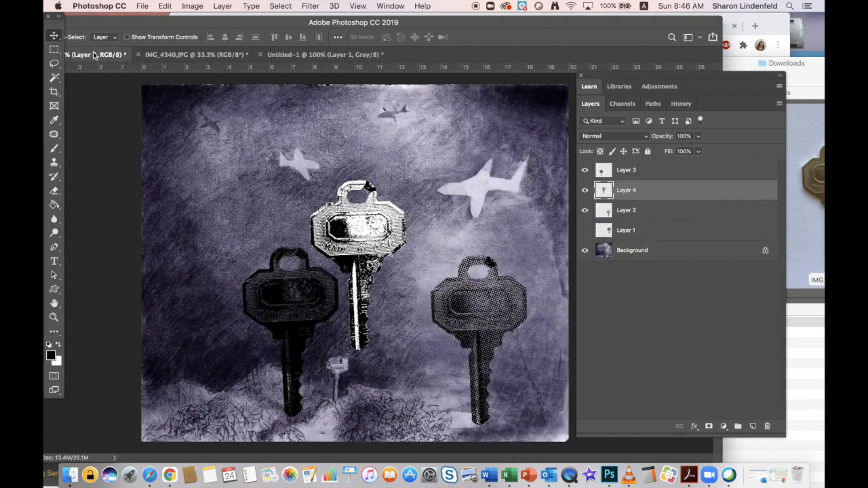
Remove the pasted key's white areas with the Magic Wand, and move the key up between the airplanes.
click(54, 78)
click(366, 229)
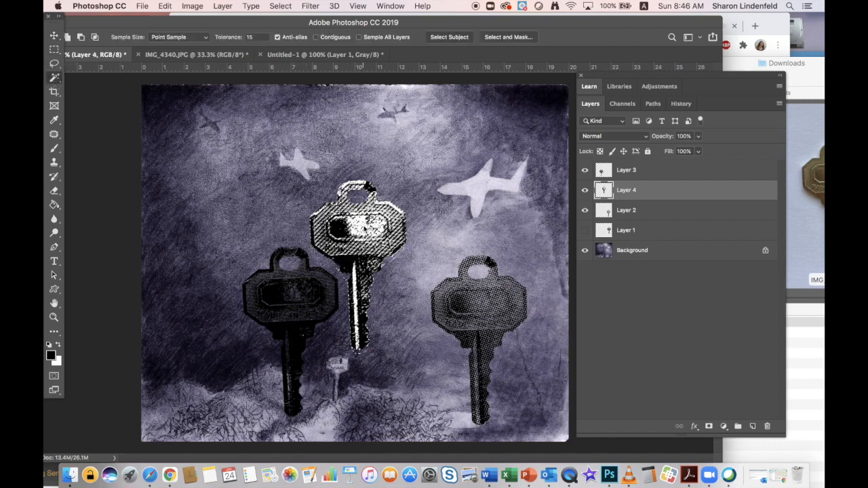
key(super+d)
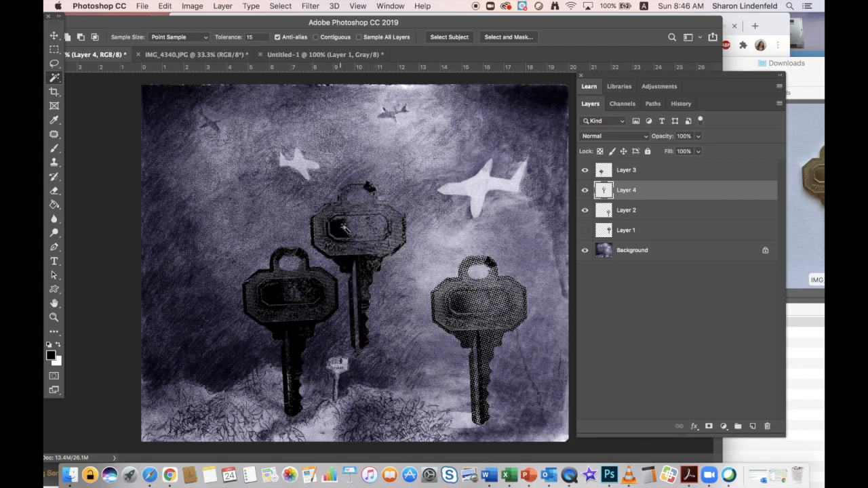
click(373, 246)
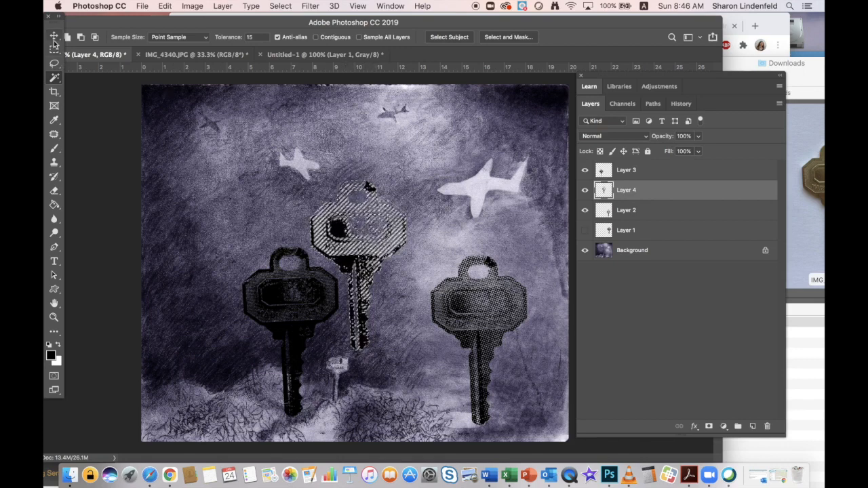
key(super+d)
click(54, 37)
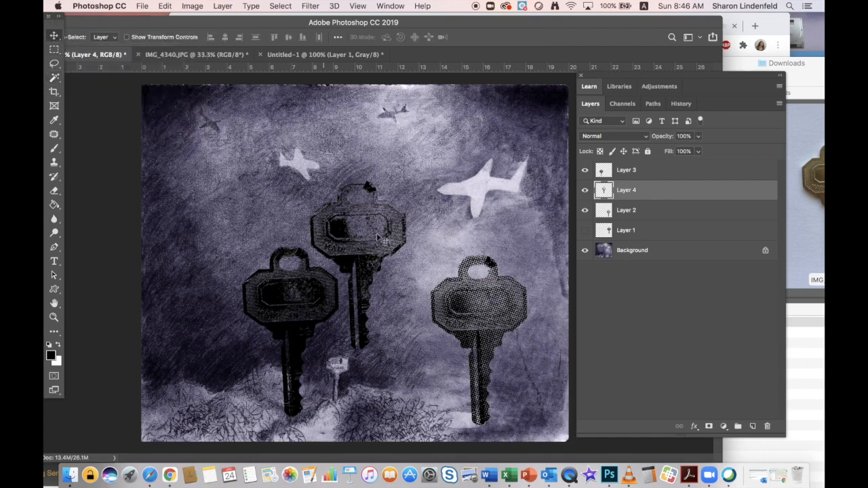
drag(381, 216, 404, 184)
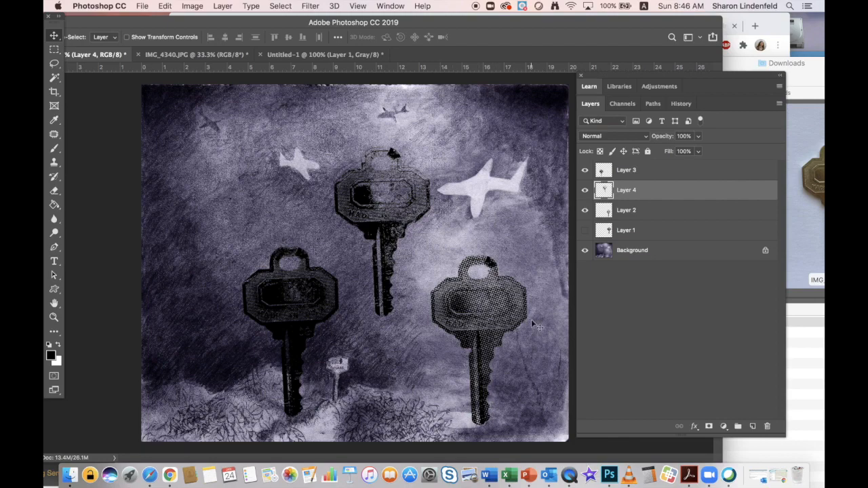
Scale the new posterized key down to about 30% and place it to the right of the halftone key's blade.
click(172, 5)
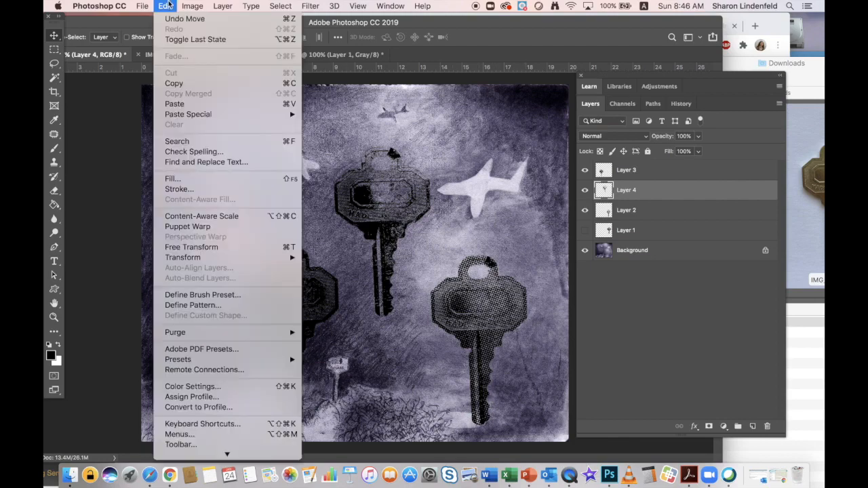
mouse_move(190, 258)
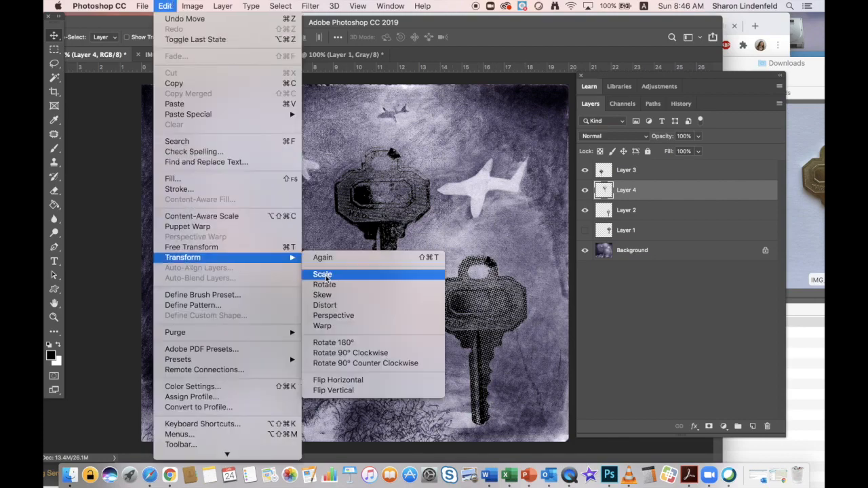
click(323, 274)
drag(428, 139, 355, 224)
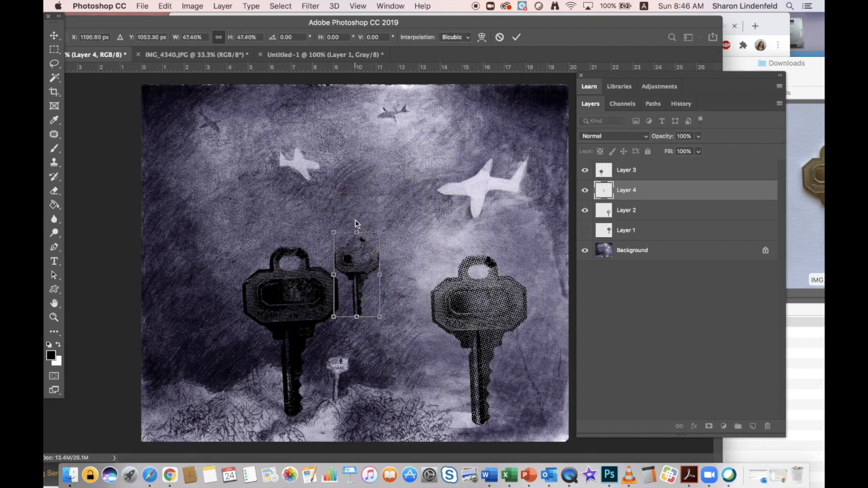
drag(362, 272, 519, 365)
drag(503, 328, 519, 359)
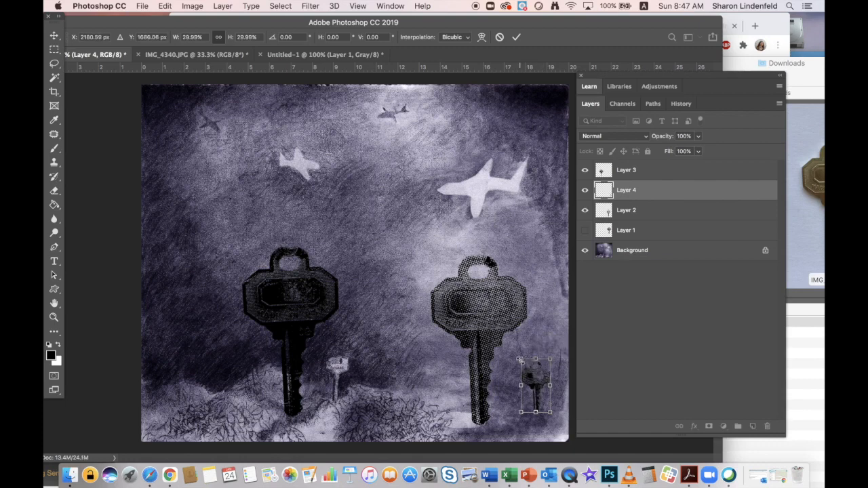
key(Return)
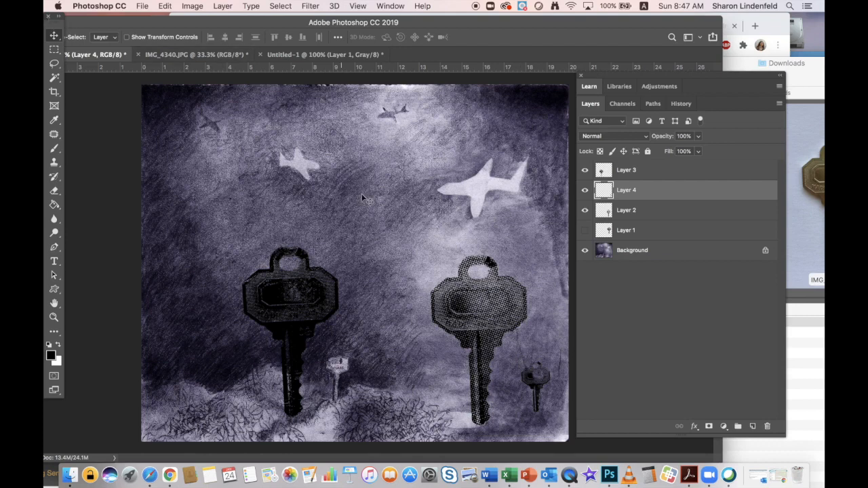
Raise the halftone key to the large airplane, and scale the large posterized key to about 70%, standing it left of the small drawn key.
drag(463, 292, 433, 229)
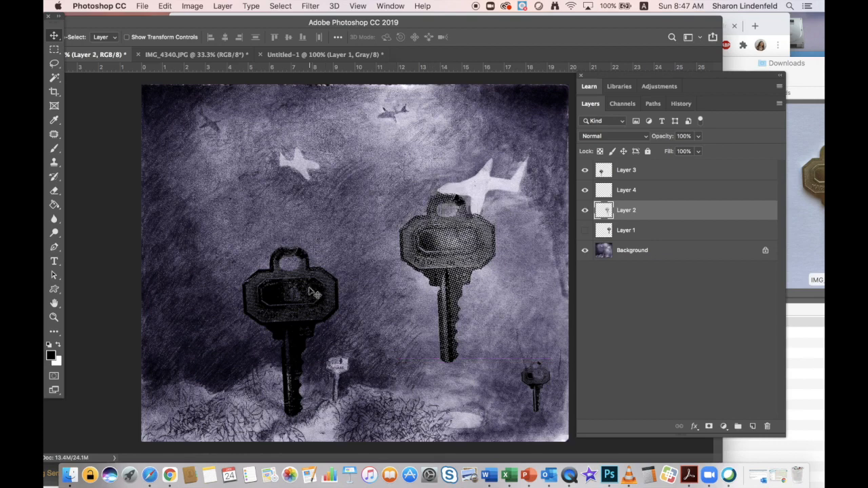
click(314, 293)
click(162, 5)
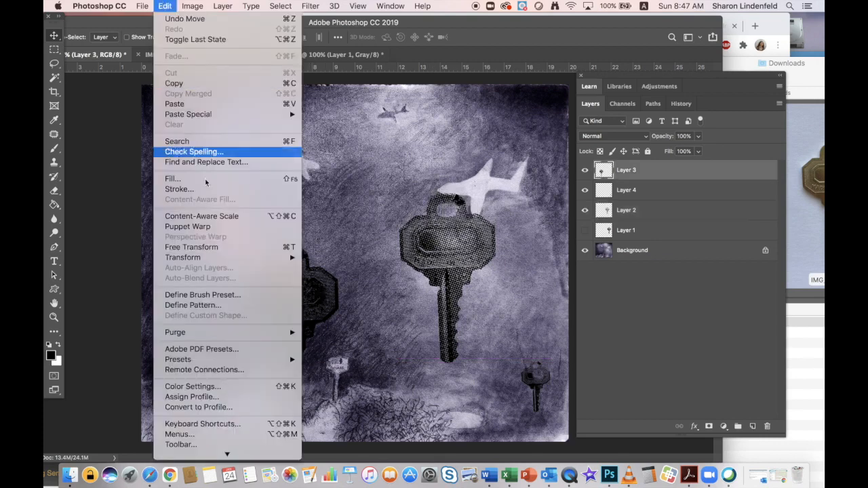
mouse_move(260, 259)
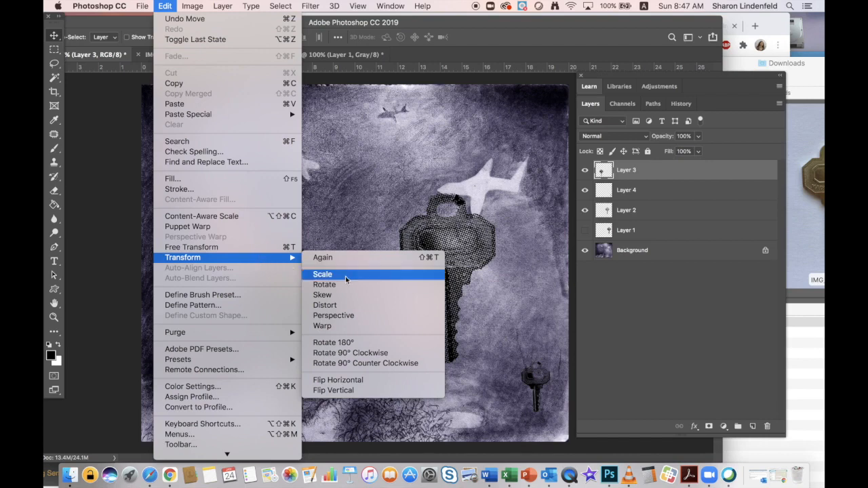
click(316, 274)
drag(339, 237, 310, 291)
drag(301, 335, 268, 317)
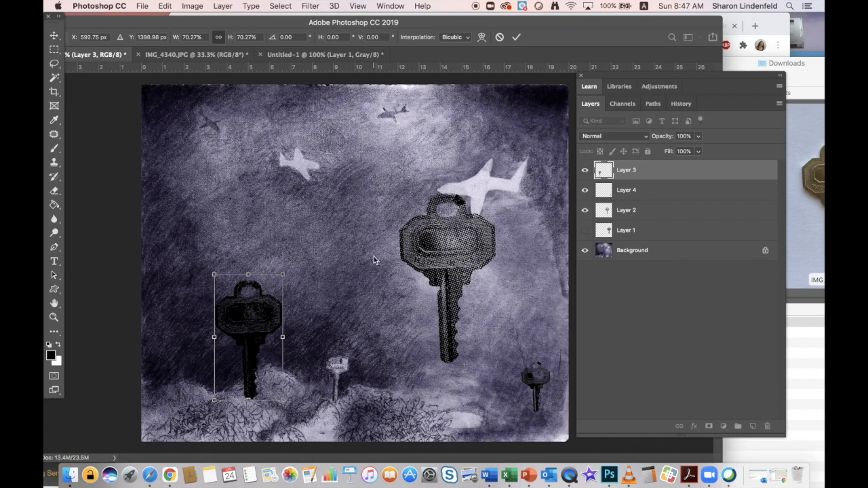
key(Return)
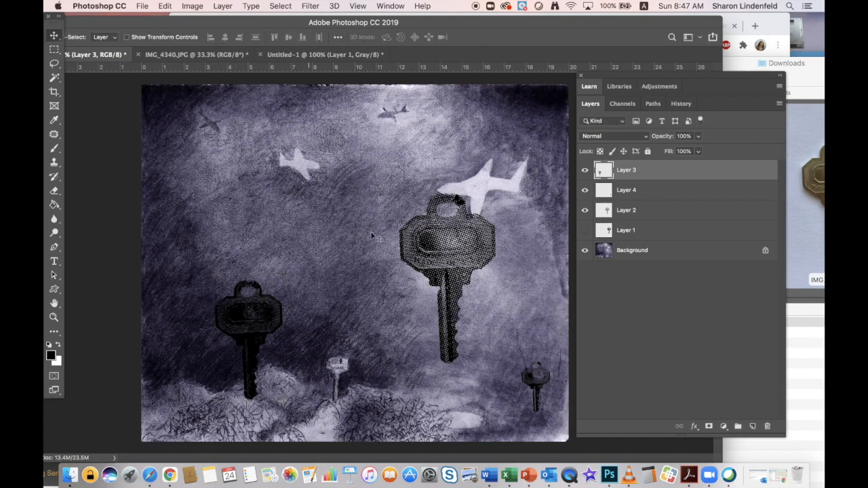
Lower the halftone key slightly below the large airplane, and copy that airplane from the Background to a new layer using a size 41 Quick Selection brush.
drag(423, 240, 419, 251)
click(53, 77)
click(58, 81)
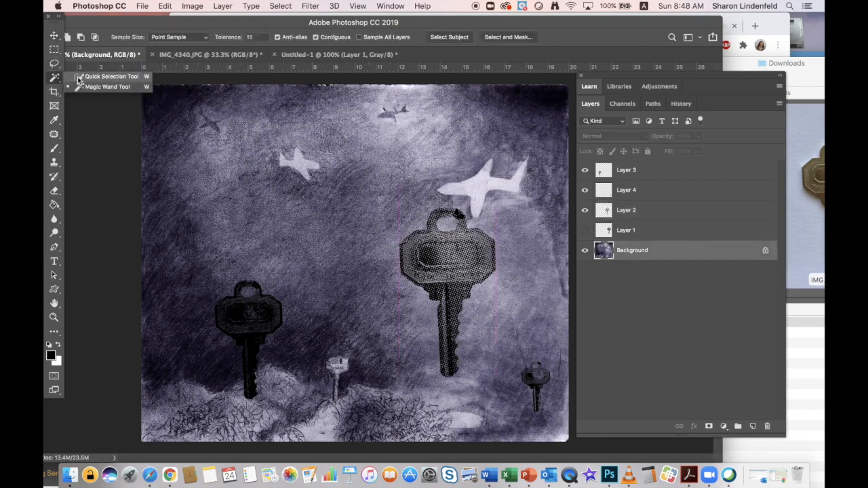
click(88, 76)
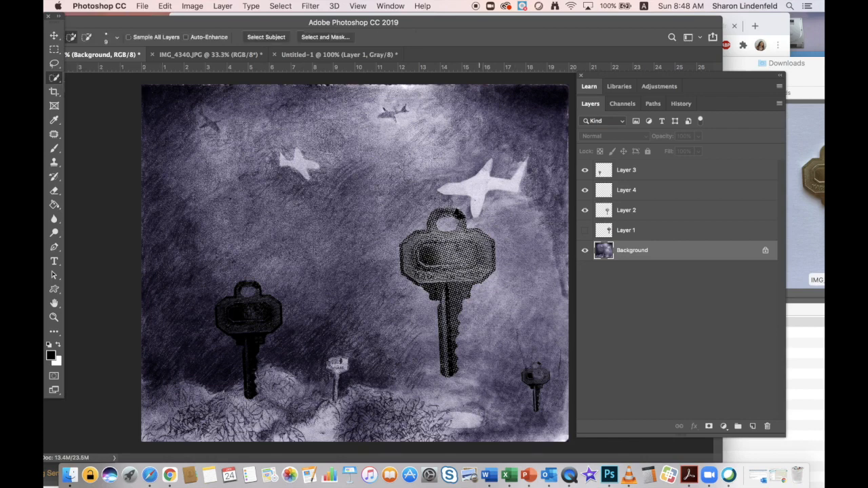
click(118, 38)
click(77, 65)
click(501, 78)
key(super+j)
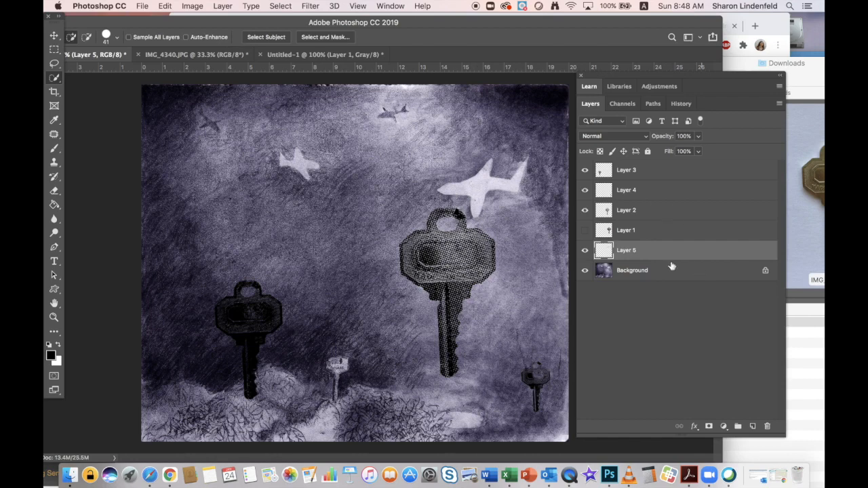
Apply a black (000000) Color Overlay at 100% opacity to the copied airplane, with the Background hidden during the change and shown again at the end.
click(584, 270)
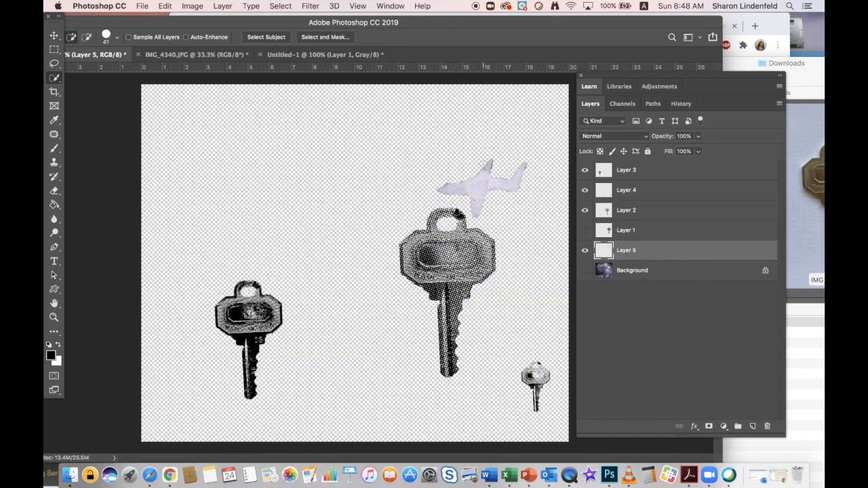
click(695, 427)
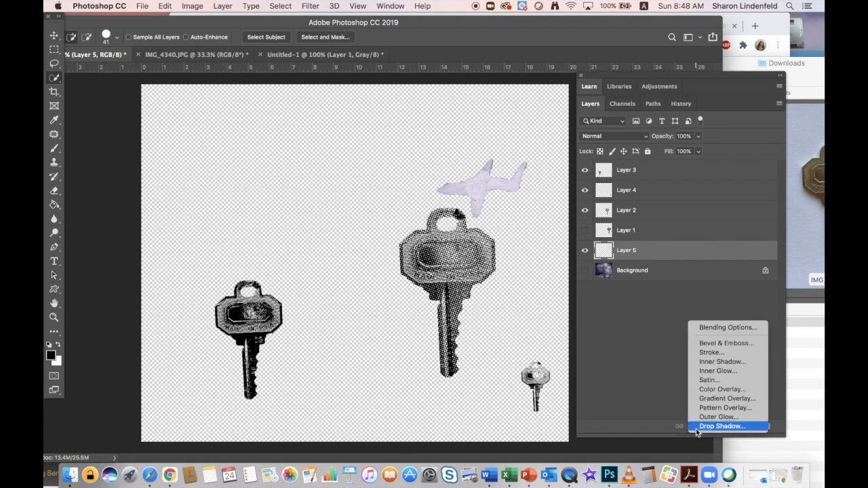
click(696, 392)
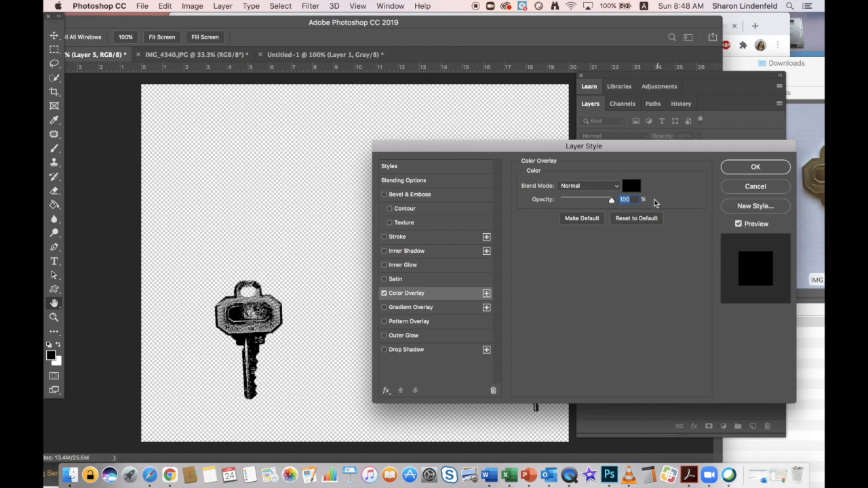
click(629, 187)
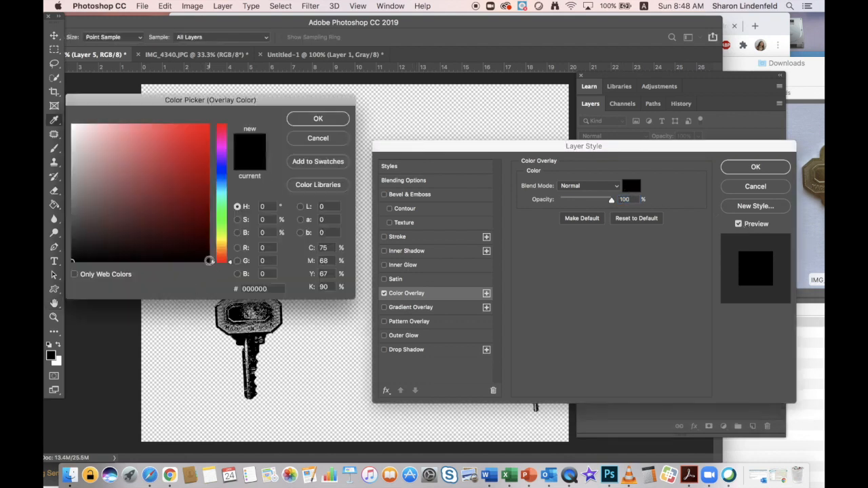
click(316, 120)
click(748, 168)
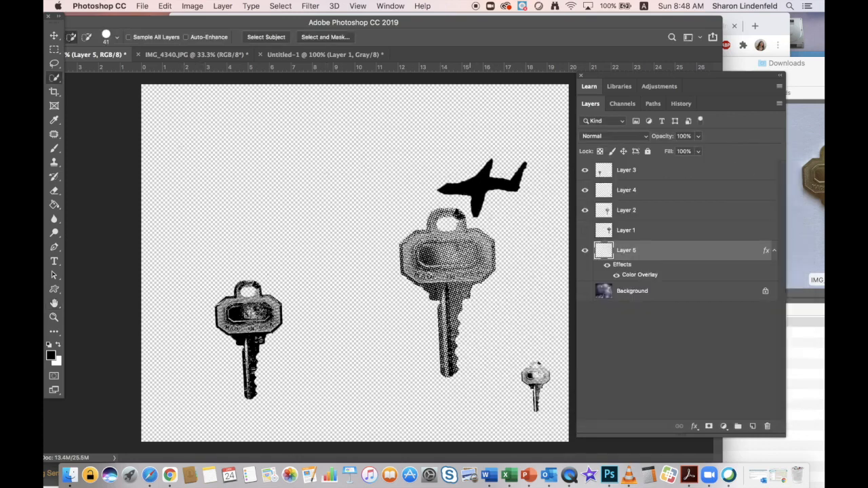
click(585, 291)
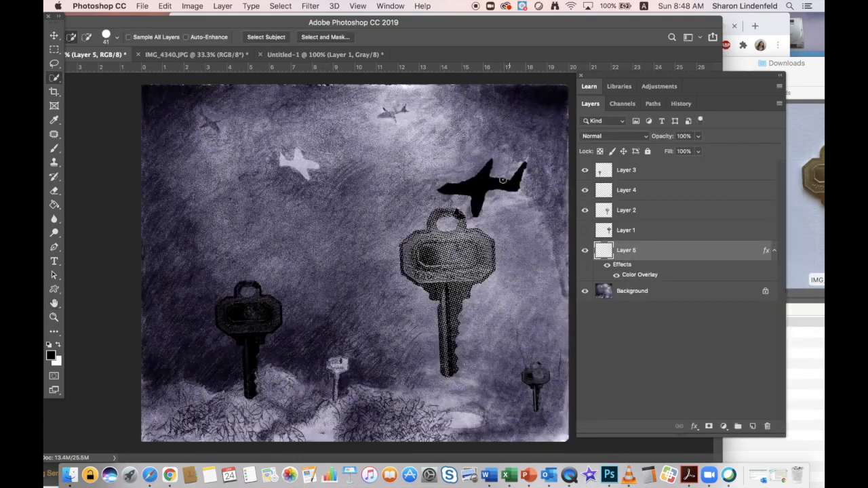
Delete the hidden Layer 1, and select all artwork layers above the Background, from Layer 3 through Layer 5.
key(b)
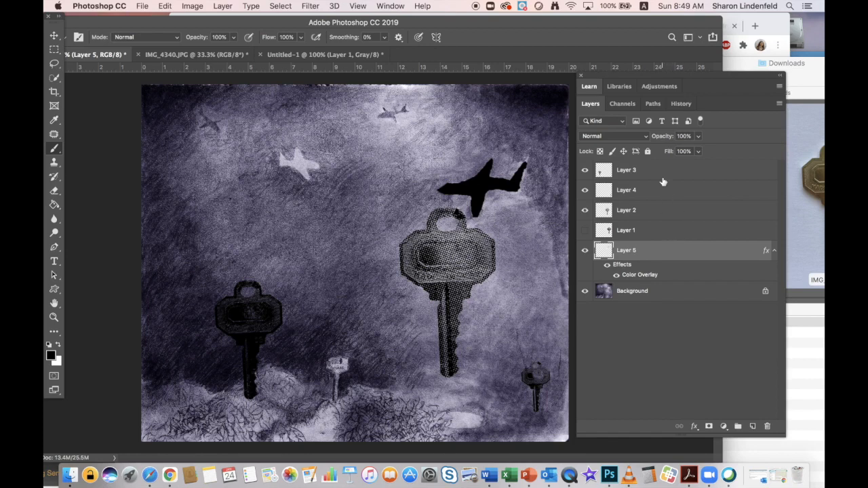
click(629, 231)
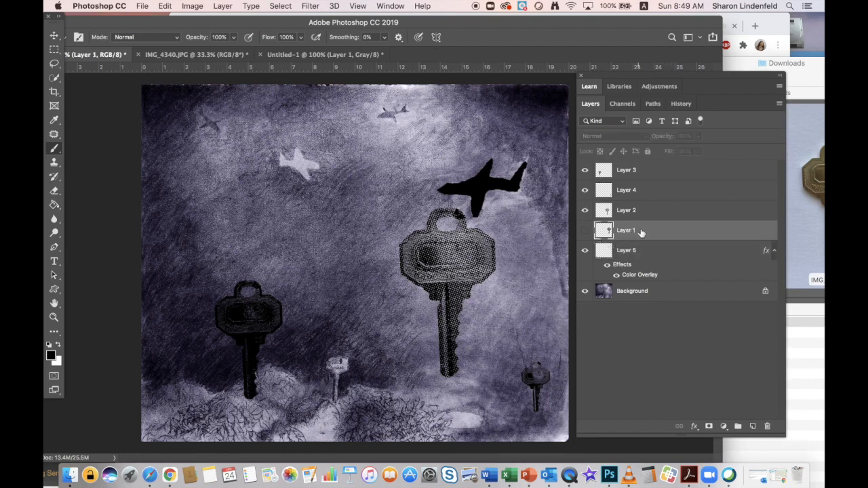
drag(639, 232, 767, 425)
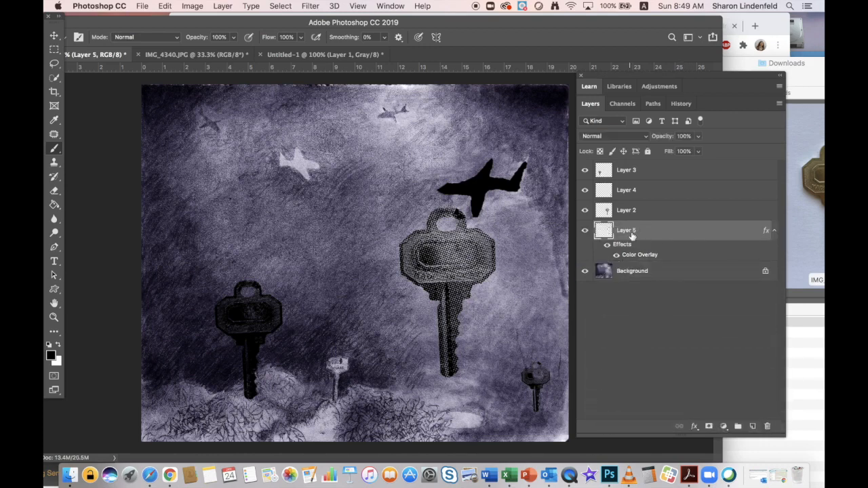
click(675, 166)
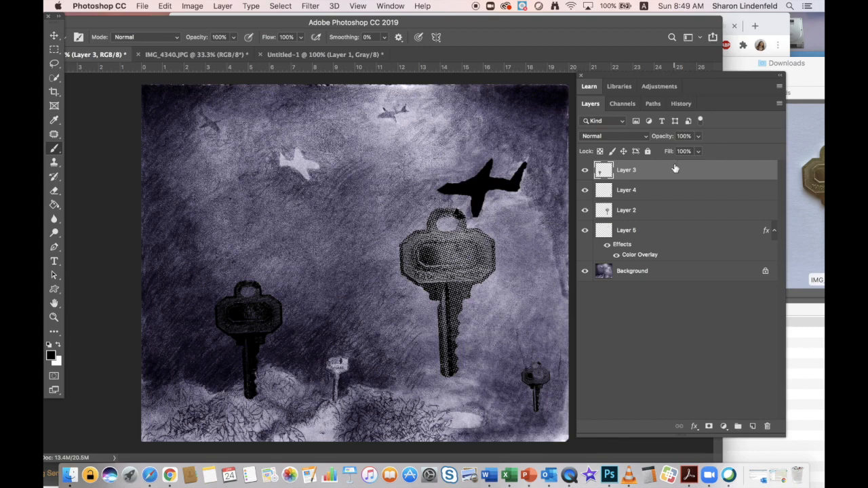
shift+click(659, 233)
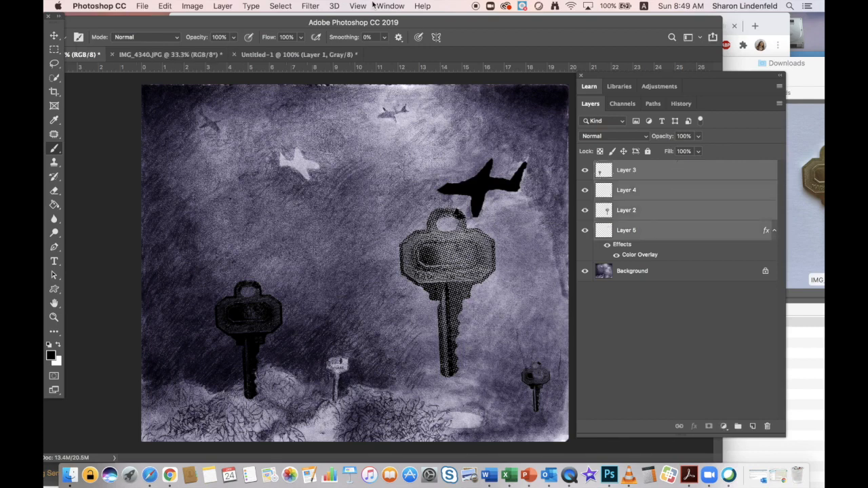
Merge the selected artwork layers above the Background into a single layer.
click(217, 6)
click(219, 6)
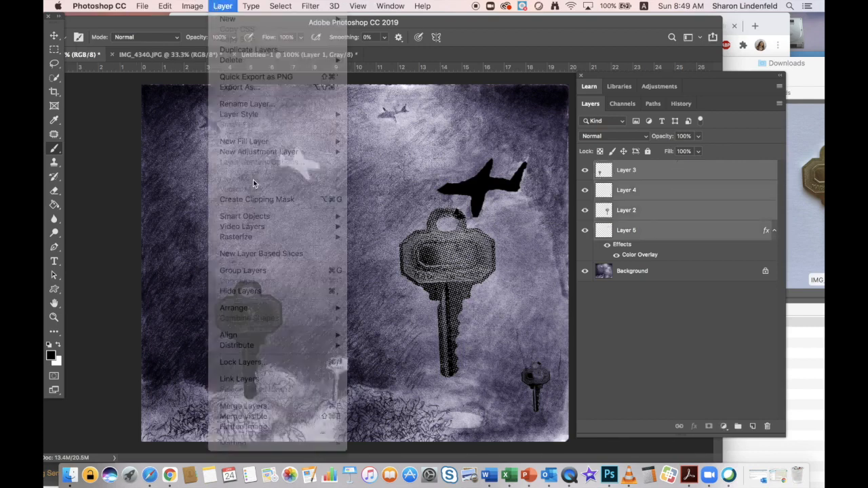
click(223, 6)
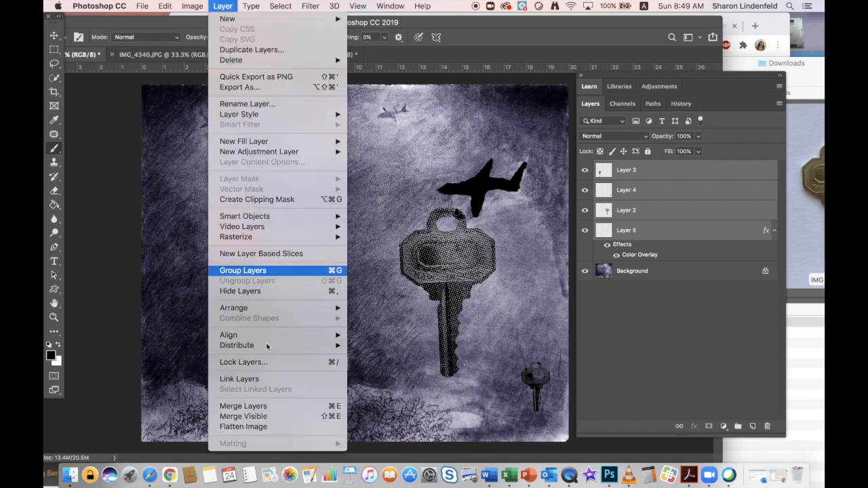
click(244, 406)
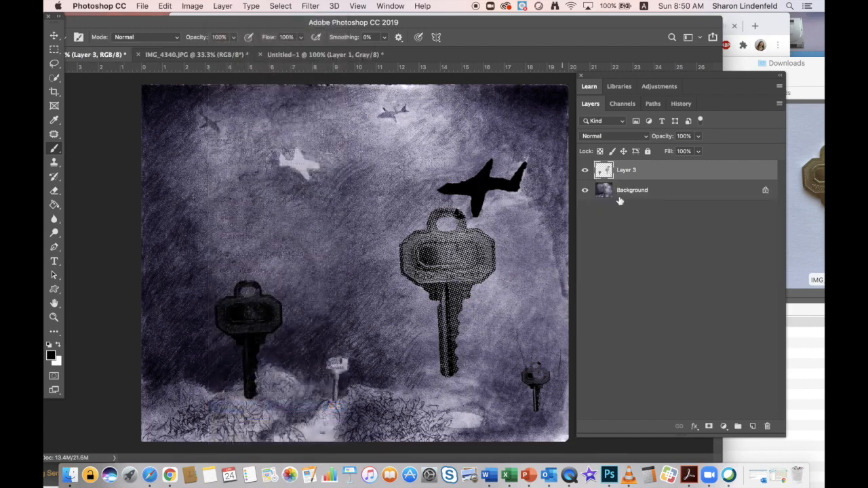
Give the merged artwork a blue (14657c) Color Overlay at 100% opacity, hiding the Background during the change and showing it again at the end.
click(584, 192)
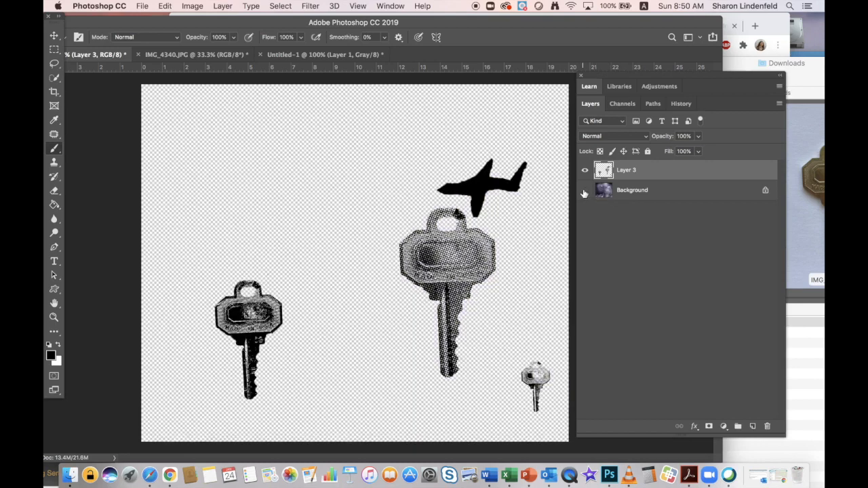
click(694, 427)
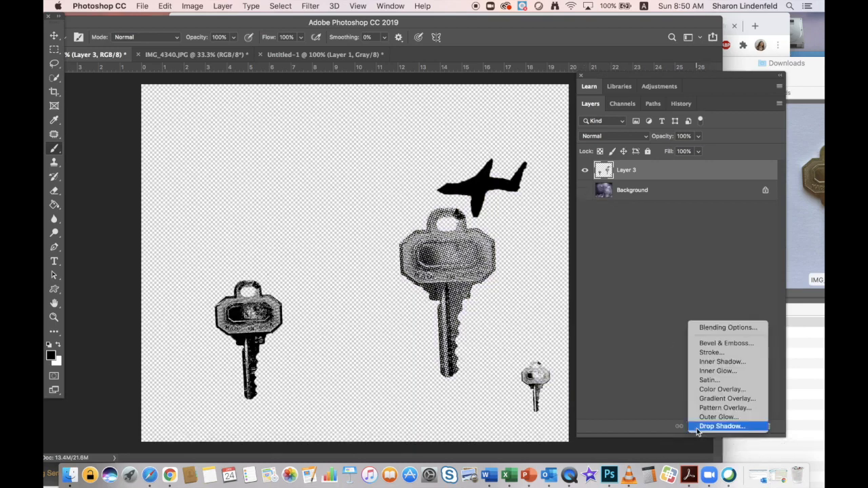
click(703, 390)
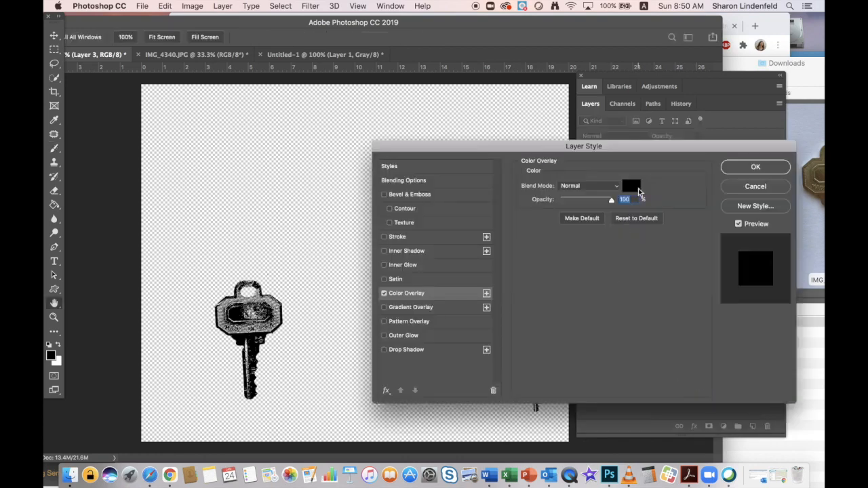
click(631, 186)
click(222, 189)
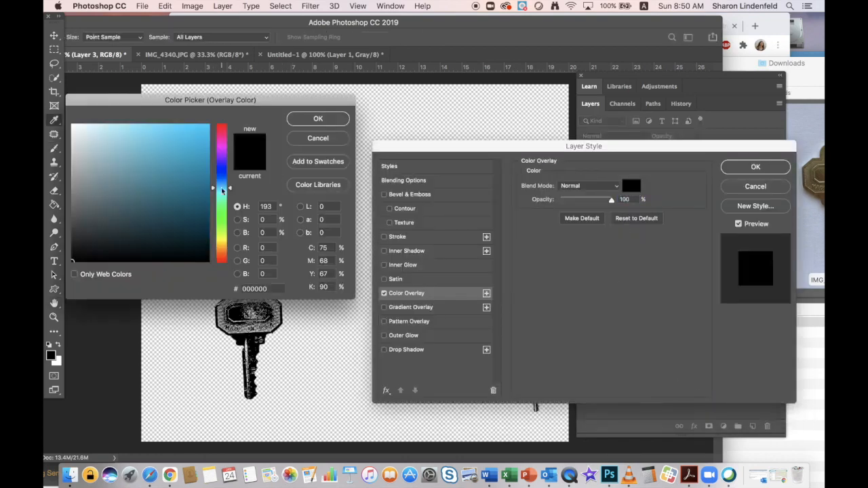
click(187, 195)
click(316, 119)
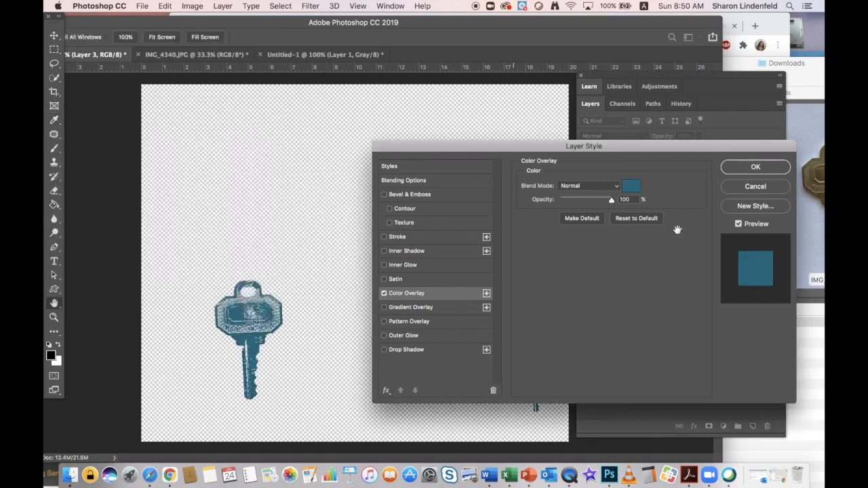
click(746, 168)
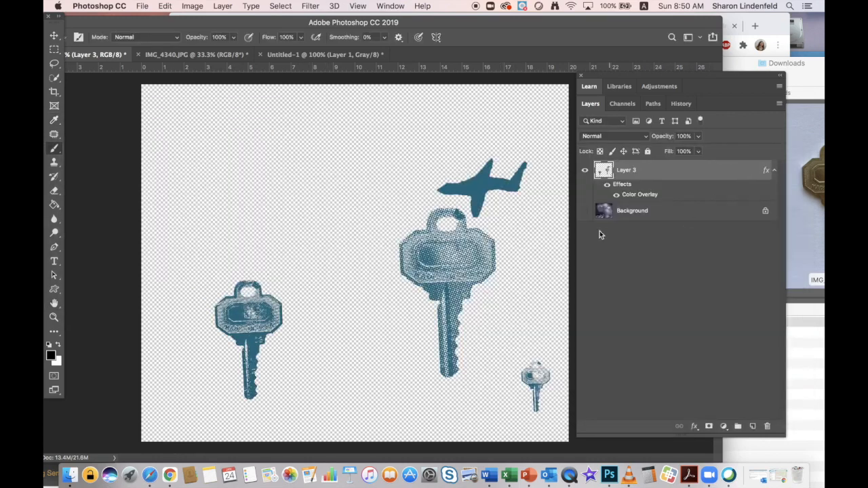
click(584, 211)
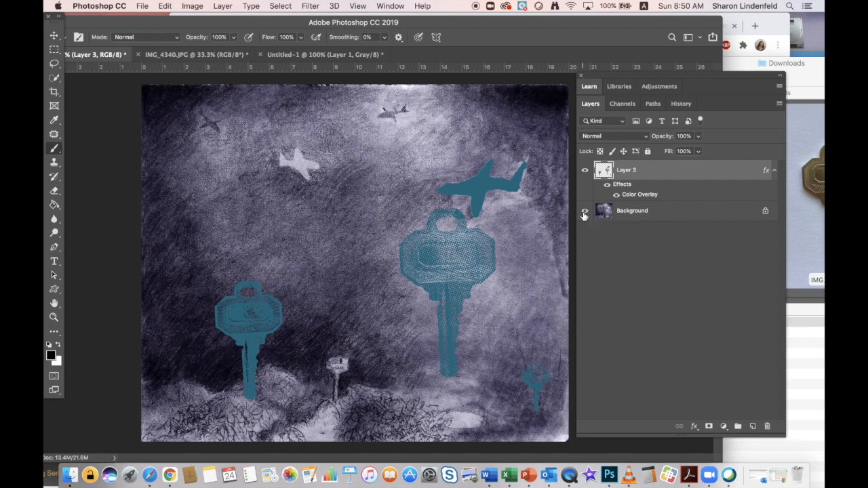
Change the merged artwork's Color Overlay to a much darker teal at 100% opacity.
click(692, 426)
click(705, 390)
click(631, 189)
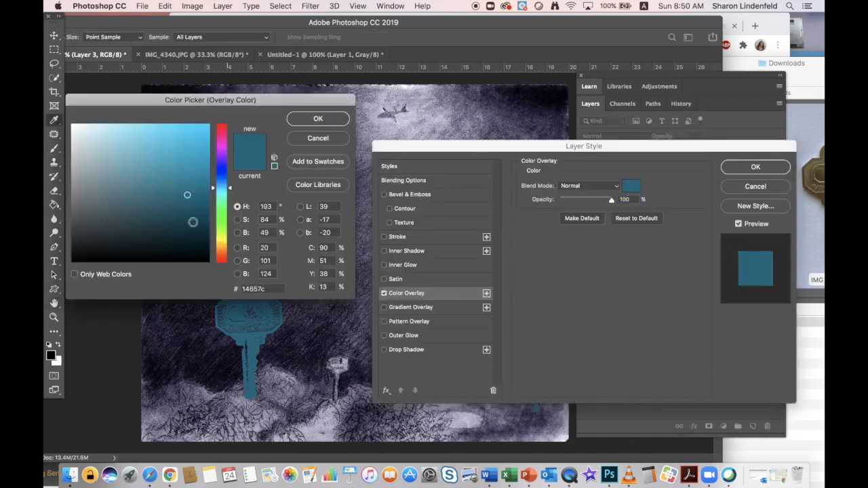
click(183, 232)
click(332, 120)
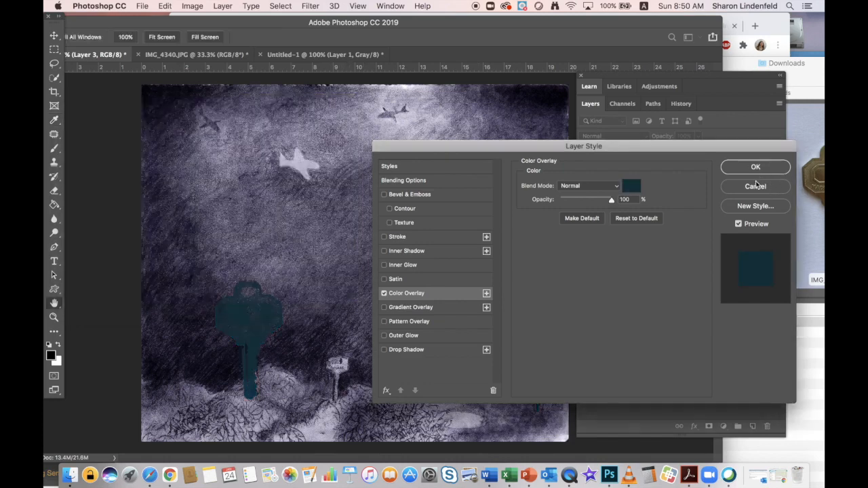
click(754, 167)
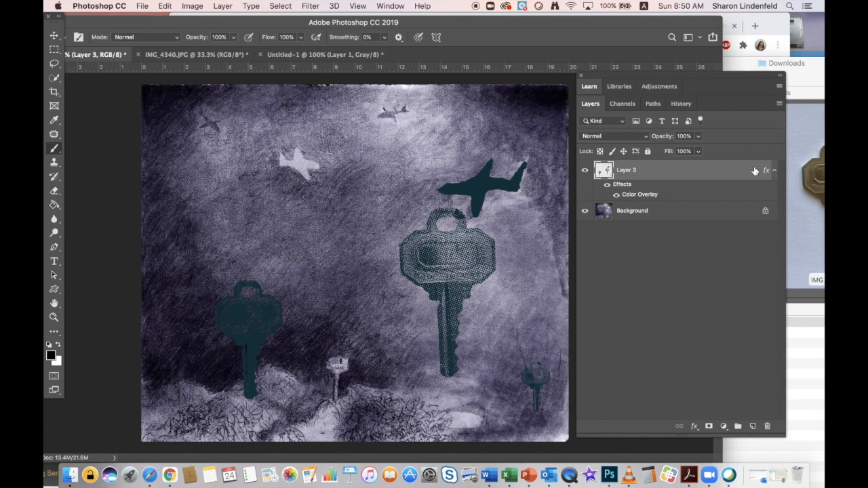
Cut the large posterized key out of the artwork with a rectangular marquee, paste it as a new layer, and place it near the drawing's upper-left corner.
click(54, 49)
drag(178, 256, 299, 411)
click(165, 6)
key(super+x)
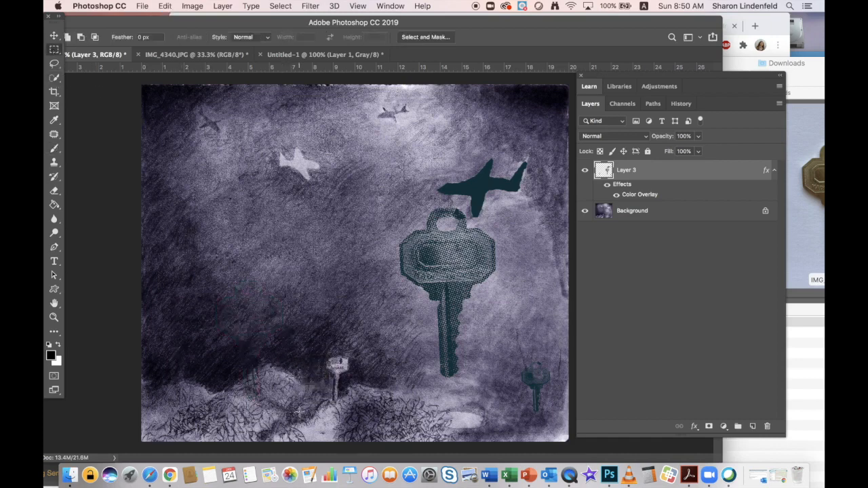
key(super+v)
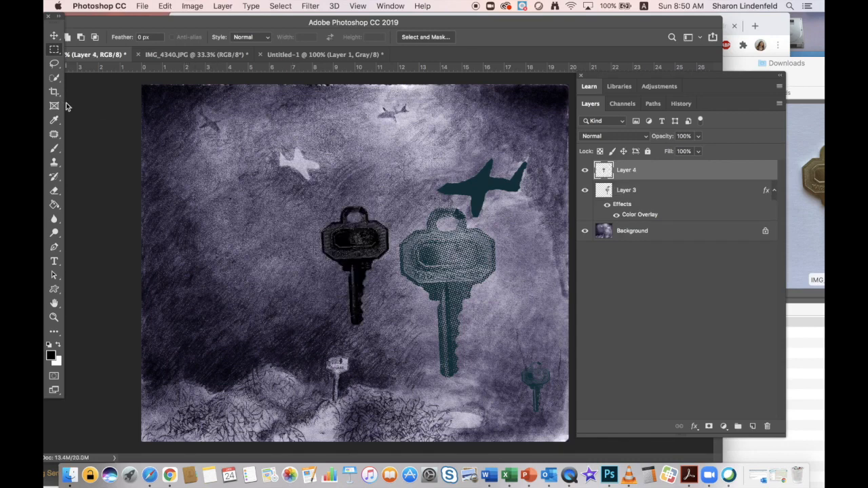
click(54, 36)
drag(358, 230, 233, 170)
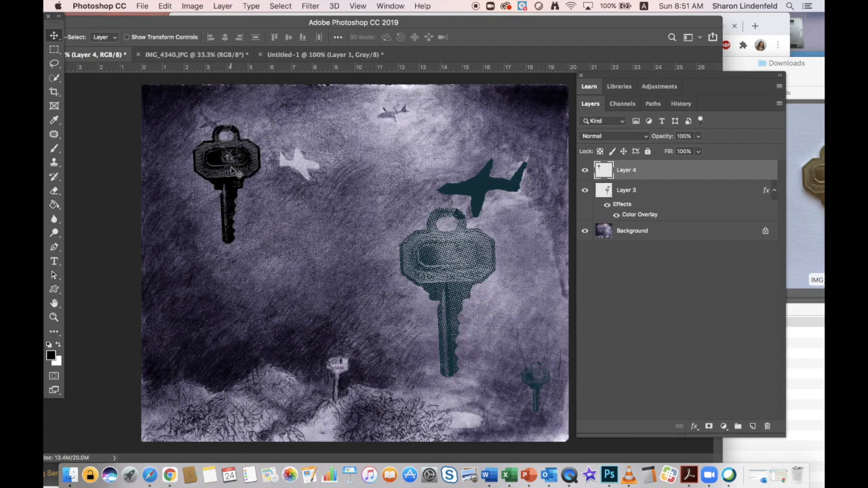
drag(220, 175, 210, 183)
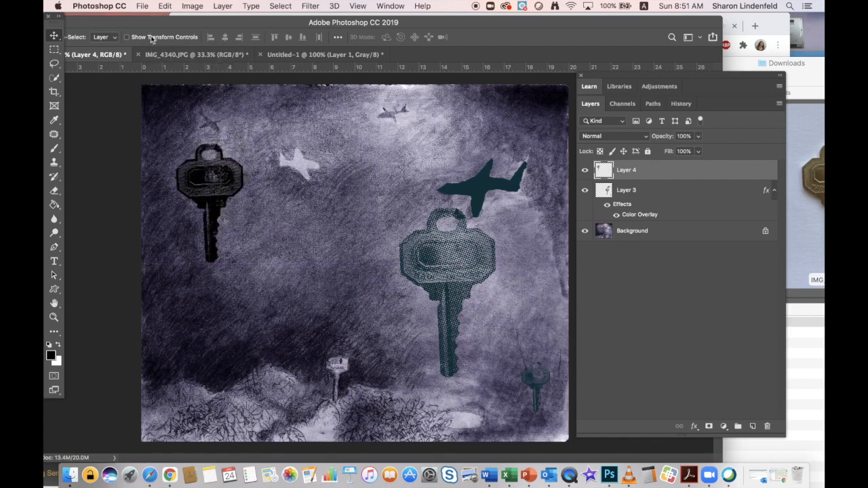
Rotate the pasted posterized key about 21.6° counterclockwise.
click(165, 7)
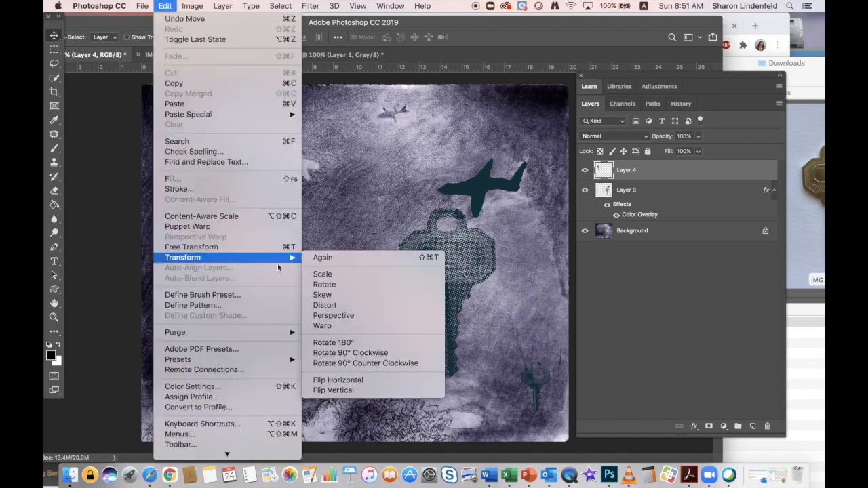
mouse_move(203, 257)
click(321, 284)
drag(255, 280, 275, 234)
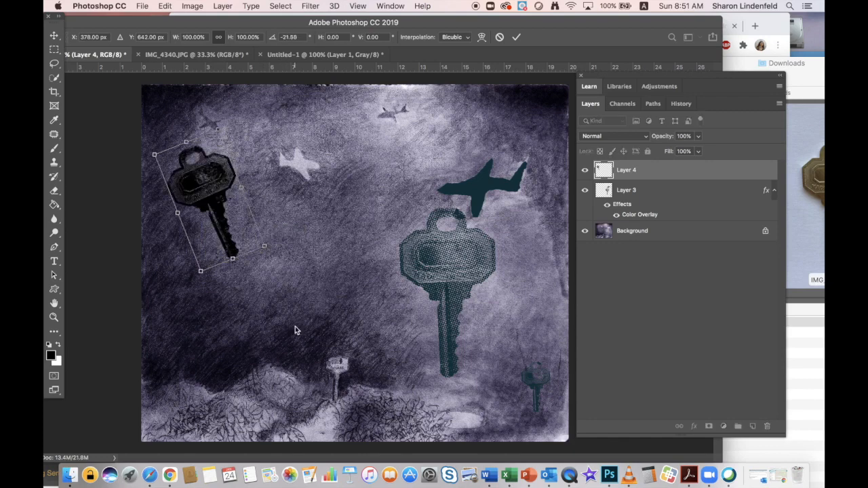
key(Return)
Disable the layer effects on Layer 3 and preview the composition briefly without the panels.
click(632, 216)
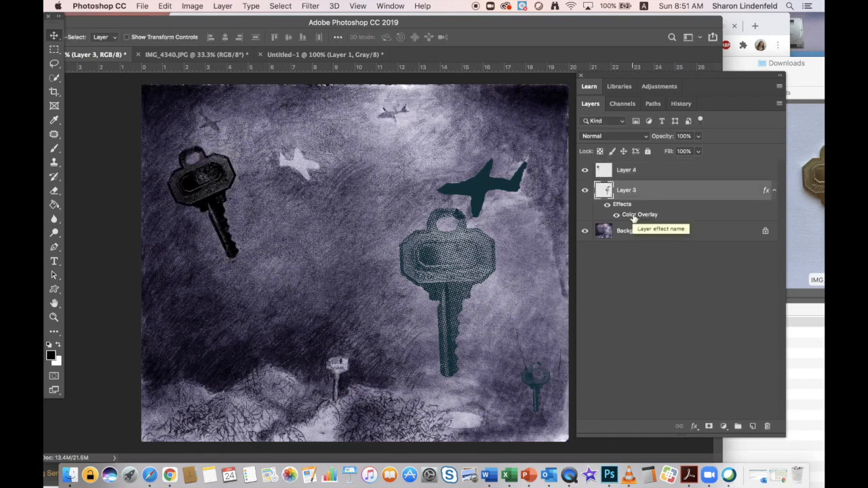
right_click(632, 216)
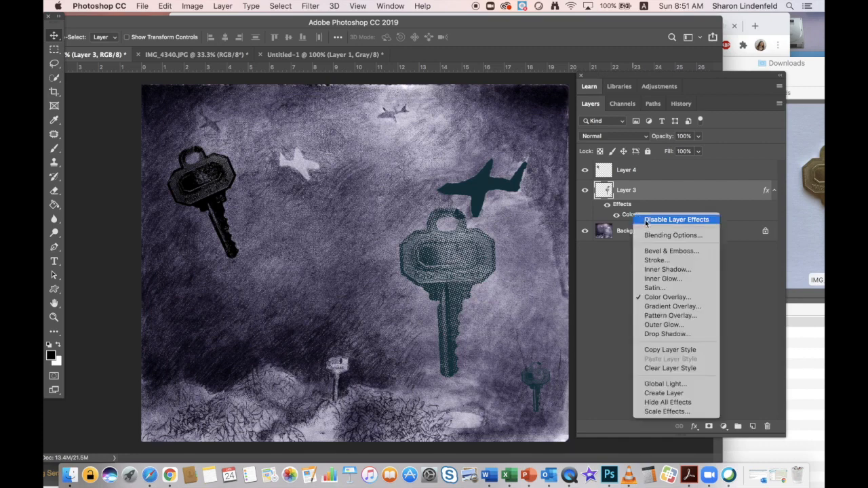
click(646, 220)
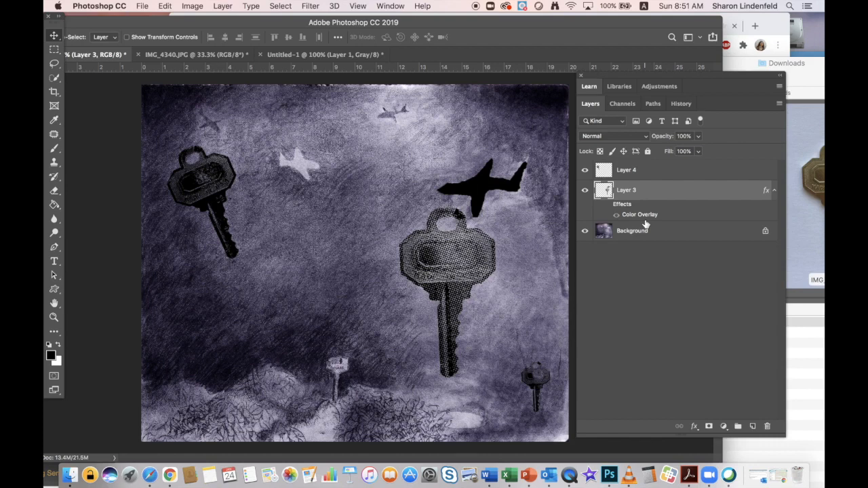
key(Tab)
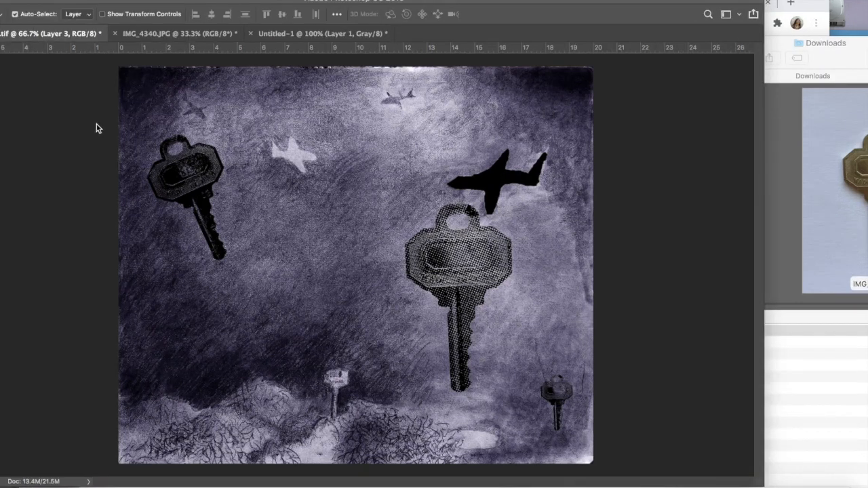
key(Tab)
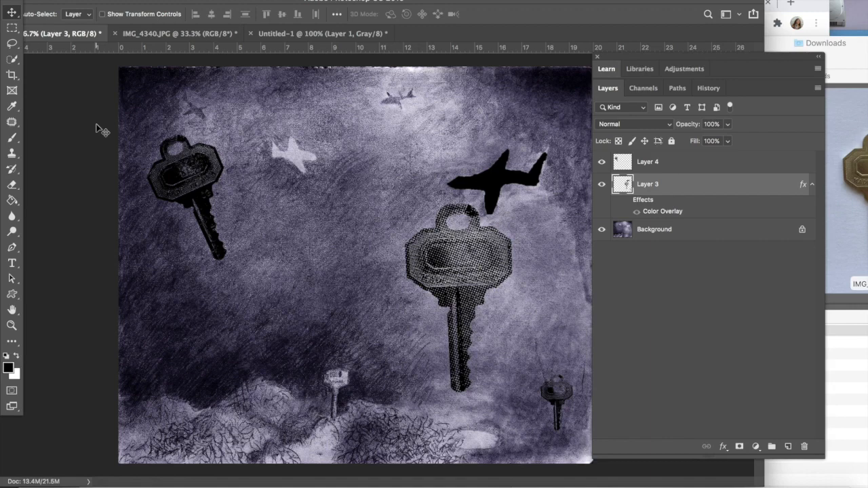
Select Layer 4 and Layer 3 and merge them into a single artwork layer.
click(654, 166)
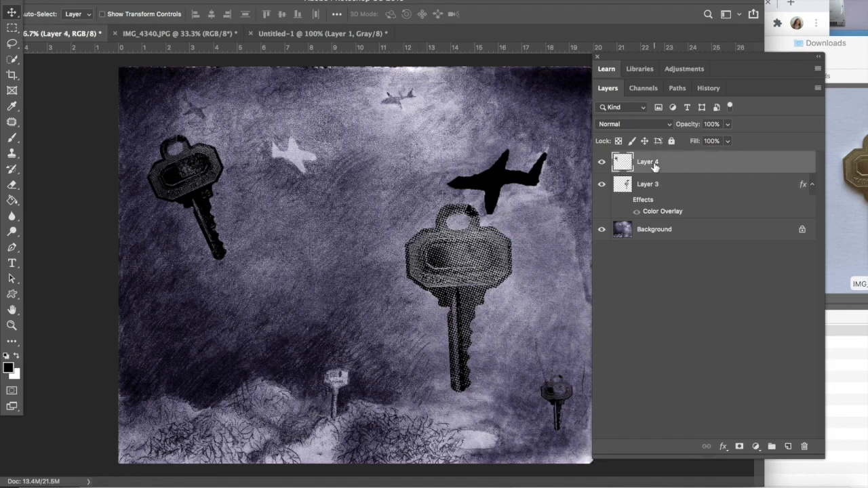
shift+click(661, 191)
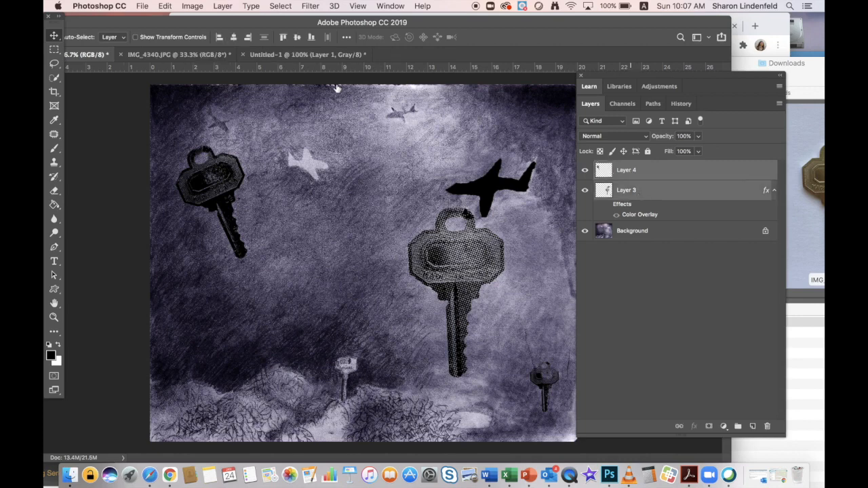
click(191, 6)
click(187, 8)
click(223, 7)
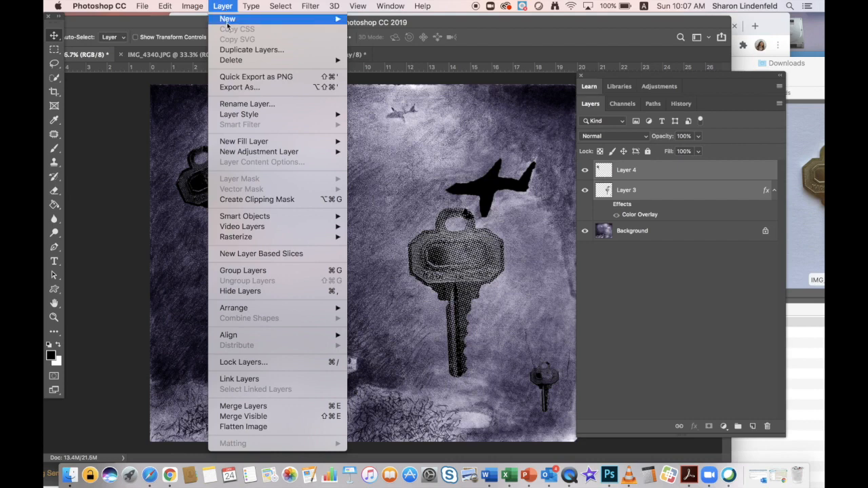
click(262, 406)
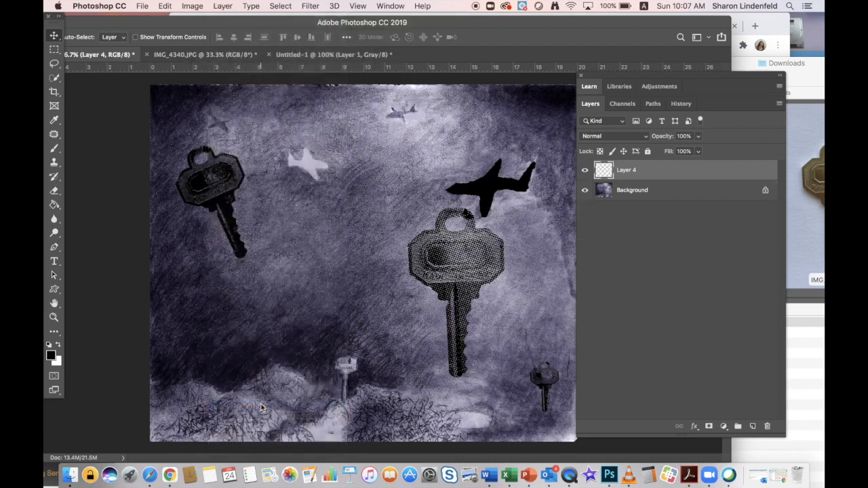
Rename the merged artwork layer as Silkscreen Layer, and convert the Background into a regular layer named Inkjet Layer.
double_click(625, 170)
text(Silkscreen Layer)
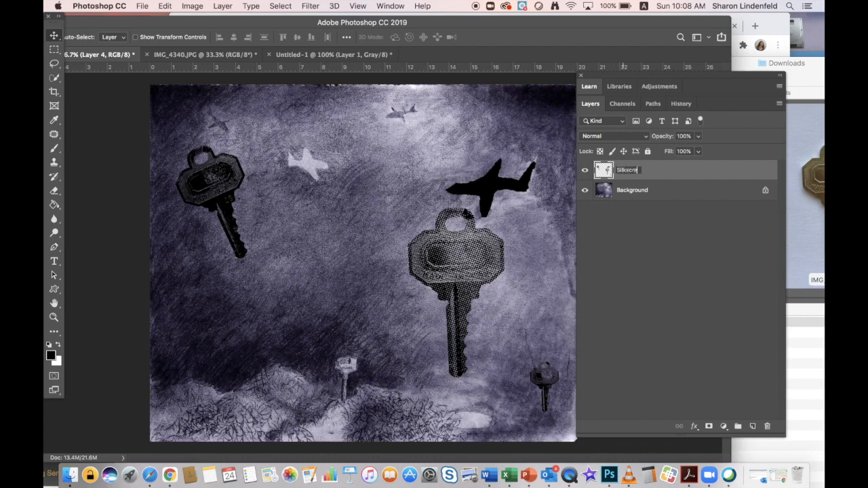
double_click(629, 190)
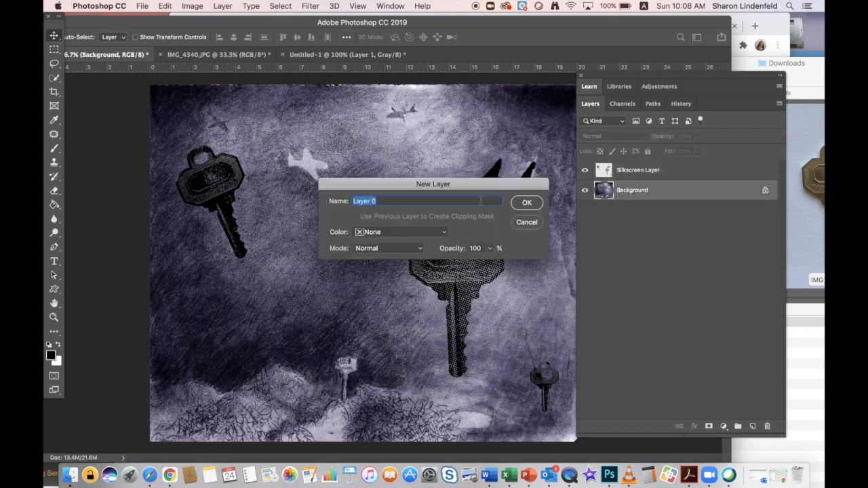
text(Inkjet Layer)
click(528, 203)
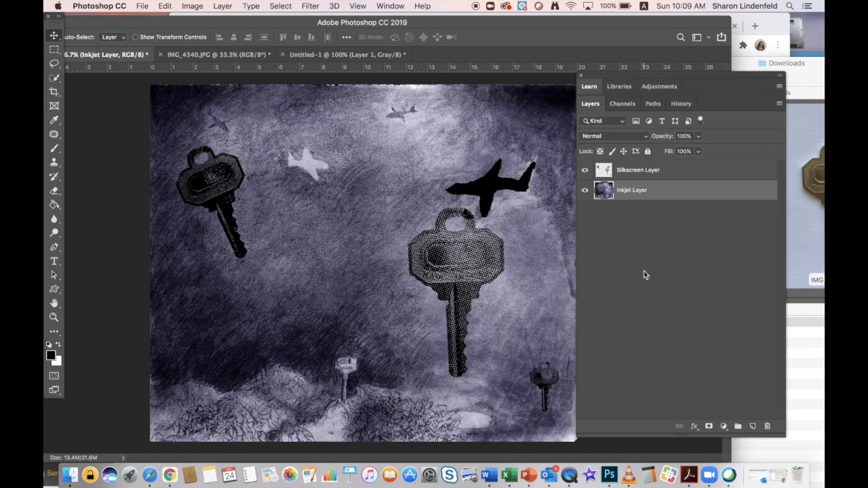
Save the layered document in Photoshop format as "Inkjet and Silkscreen" plus the author's first name, in "demo images for class", with Maximize Compatibility enabled.
click(144, 6)
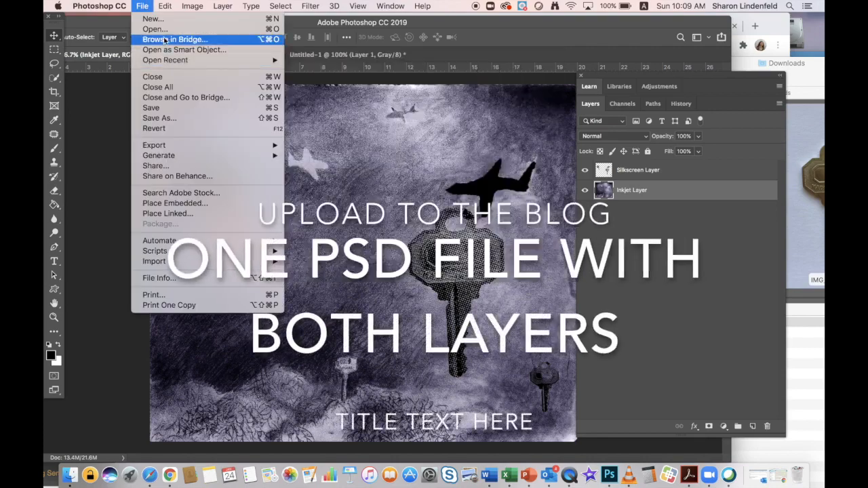
click(163, 118)
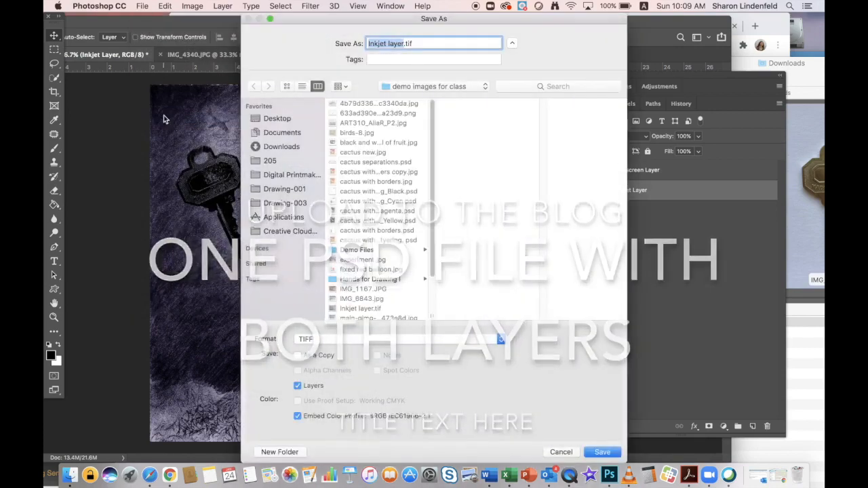
click(400, 339)
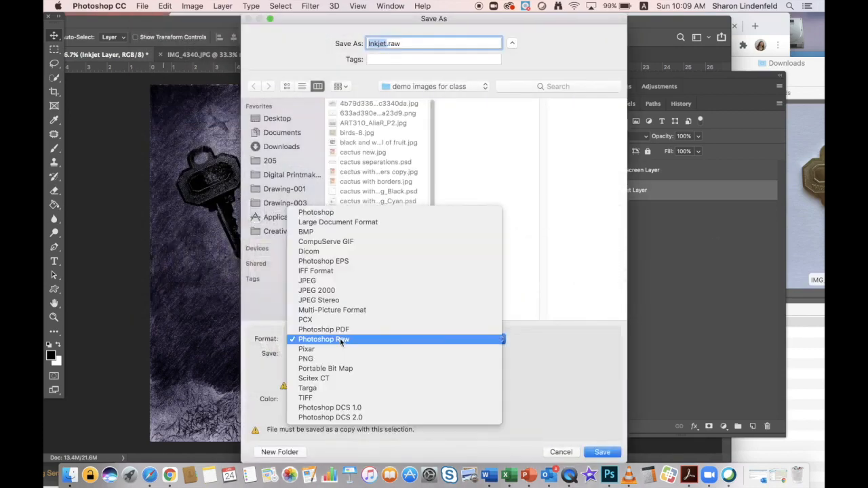
click(325, 213)
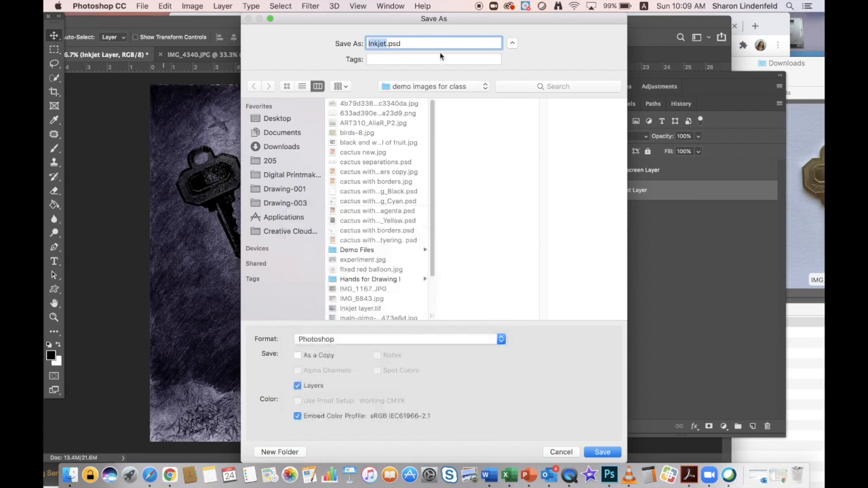
text(Inje)
key(BackSpace)
key(BackSpace)
text(kjet and Silkscreen Sharon)
key(BackSpace)
key(BackSpace)
key(BackSpace)
key(BackSpace)
key(BackSpace)
text(haron)
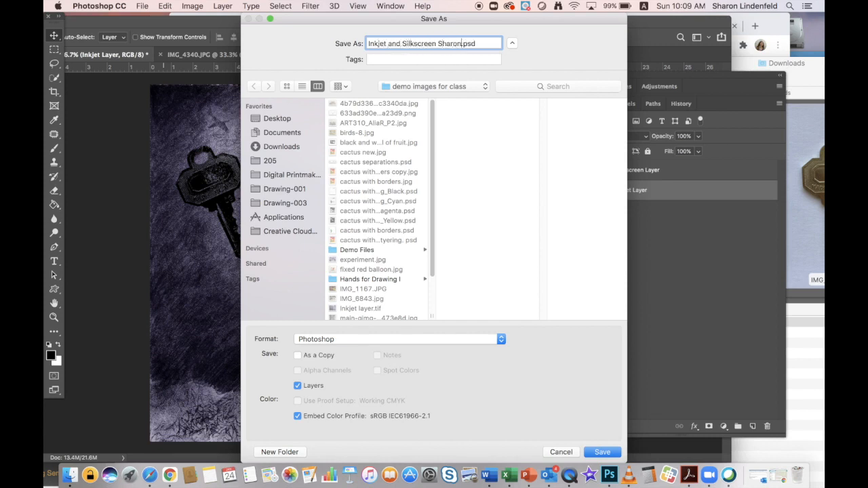
click(603, 451)
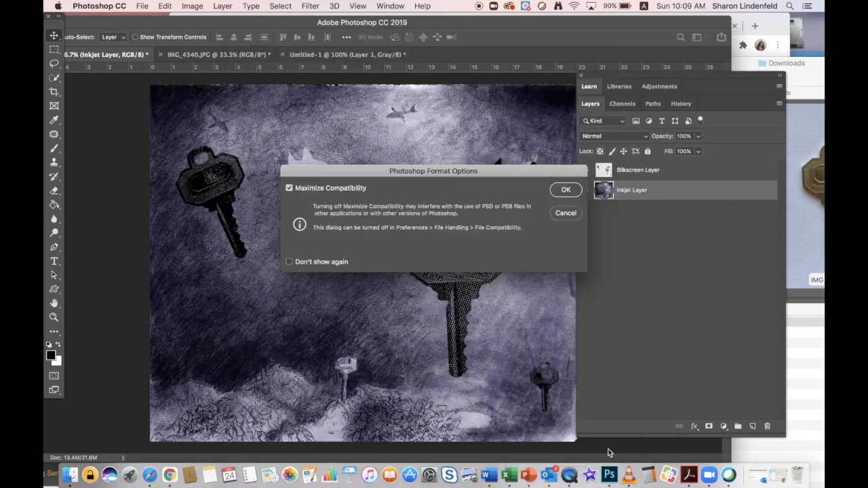
click(565, 191)
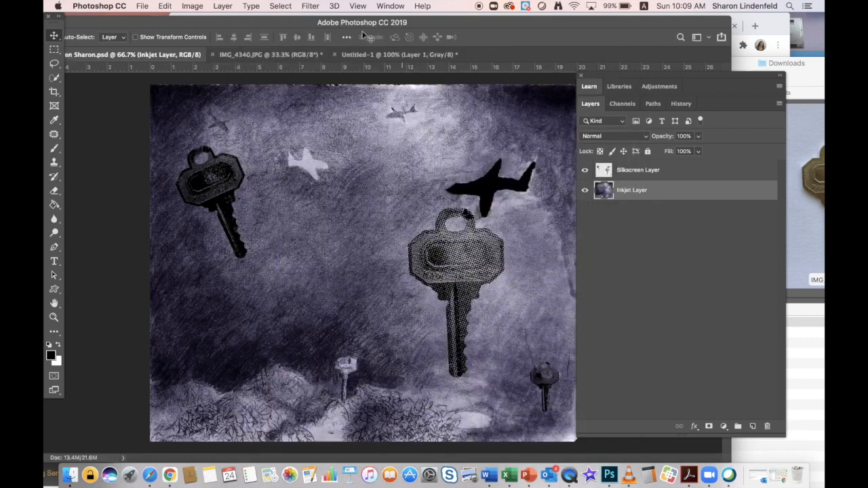